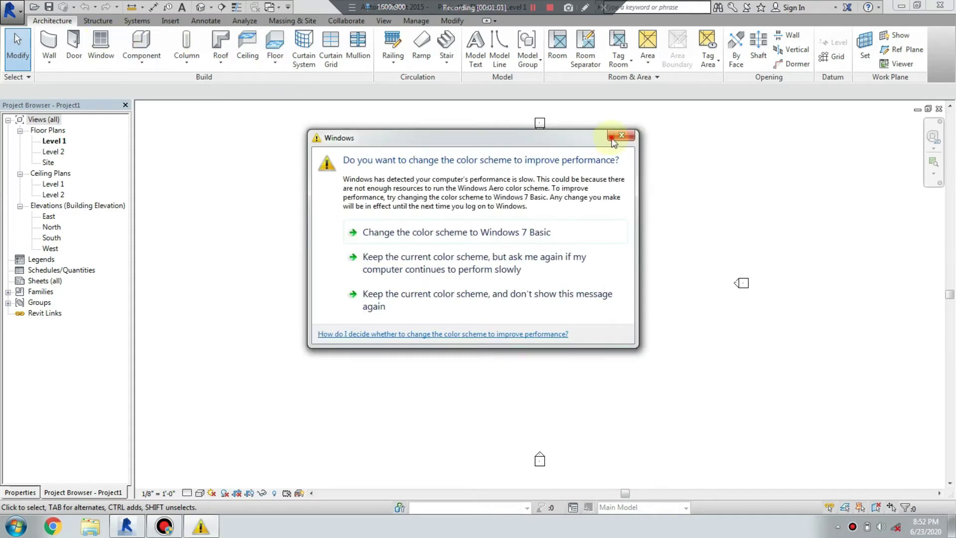
Start the Wall tool on the empty Level 1 floor plan.
click(56, 46)
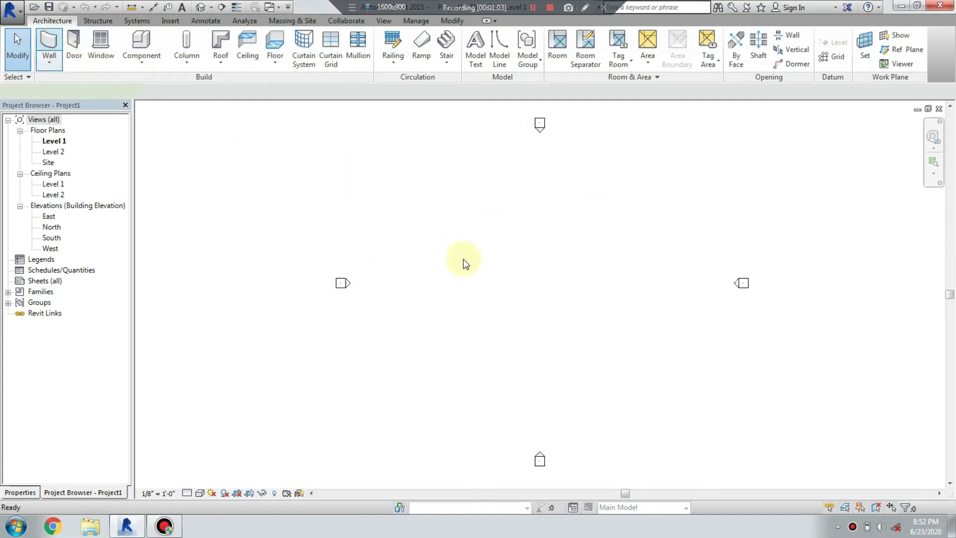
Draw a 27'-0" Generic - 8" wall on Level 1, then select it to show its properties.
click(461, 277)
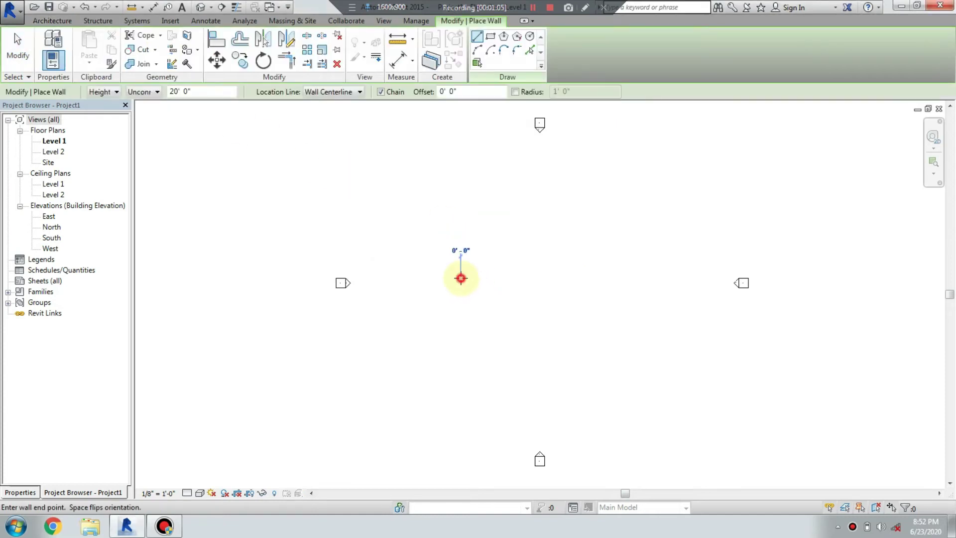
click(526, 279)
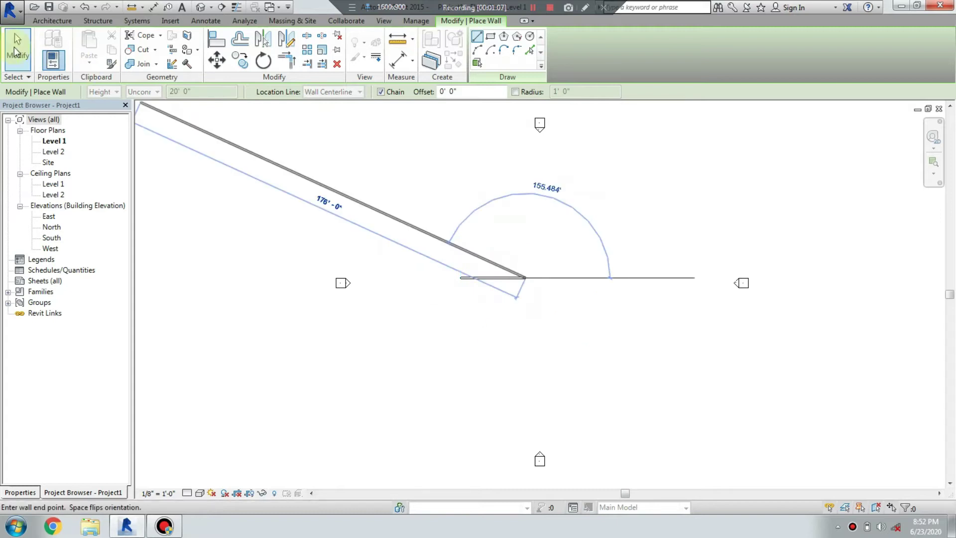
click(17, 50)
scroll(462, 299, up, 2)
scroll(462, 302, up, 1)
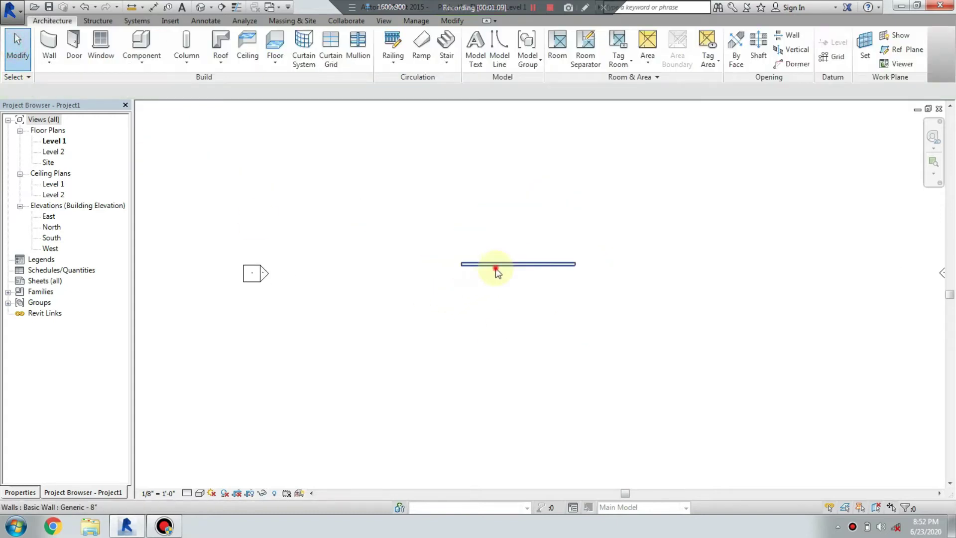
click(495, 265)
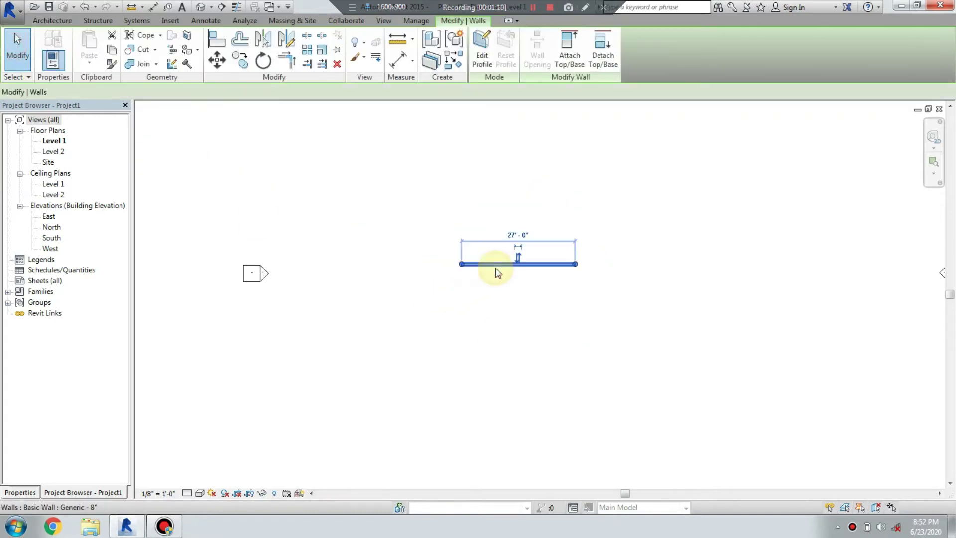
click(24, 493)
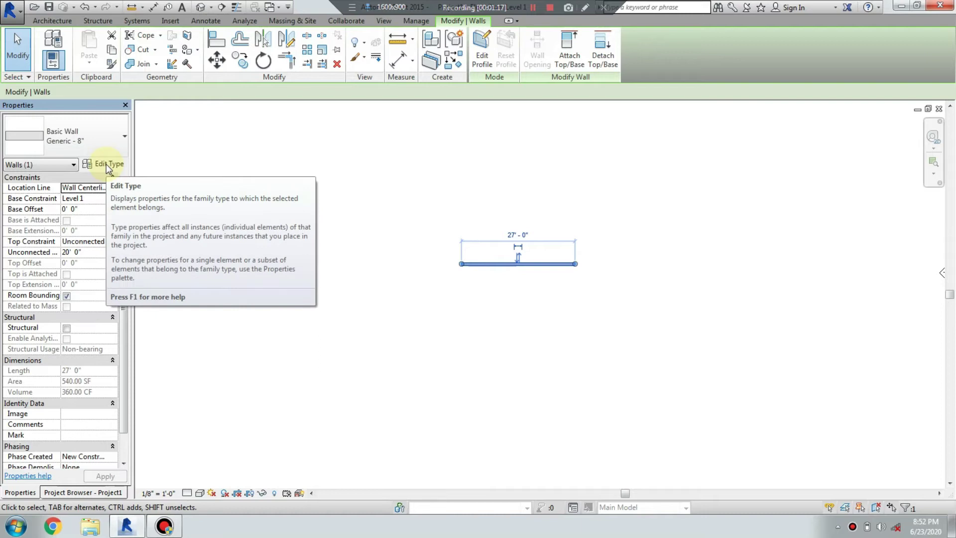
Open the Generic - 8" type's Type Properties and its Structure layer assembly.
click(107, 164)
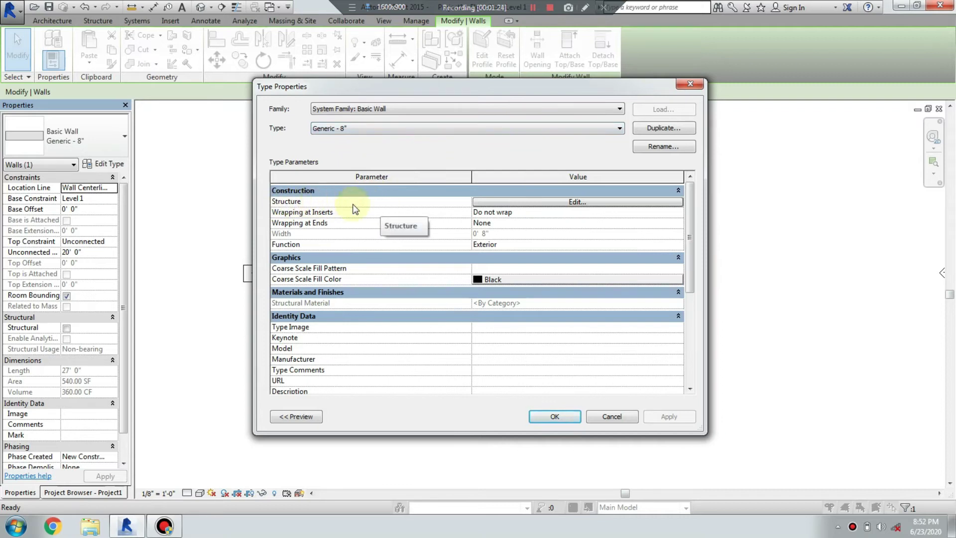
click(568, 203)
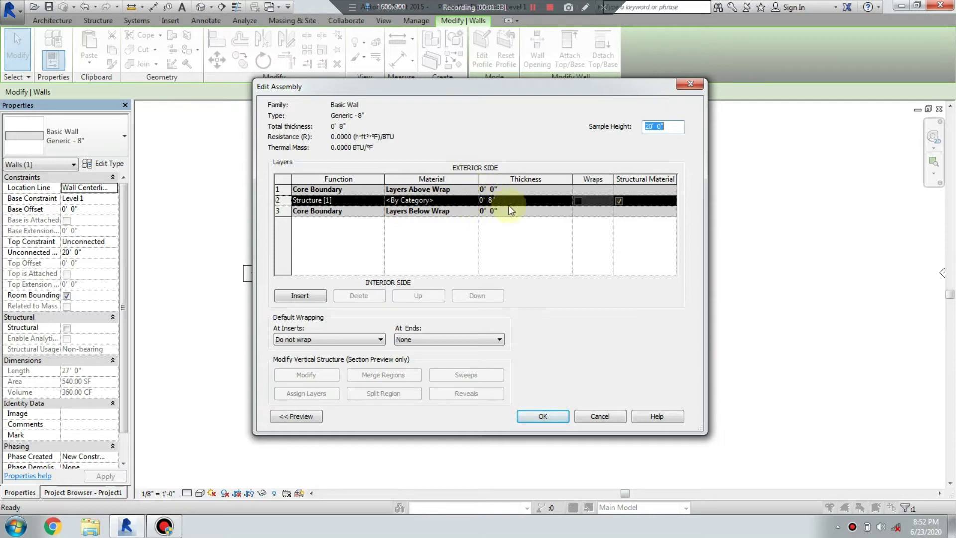
Insert an exterior Finish 1 [4] layer and an interior Substrate [2] layer below the core.
click(280, 189)
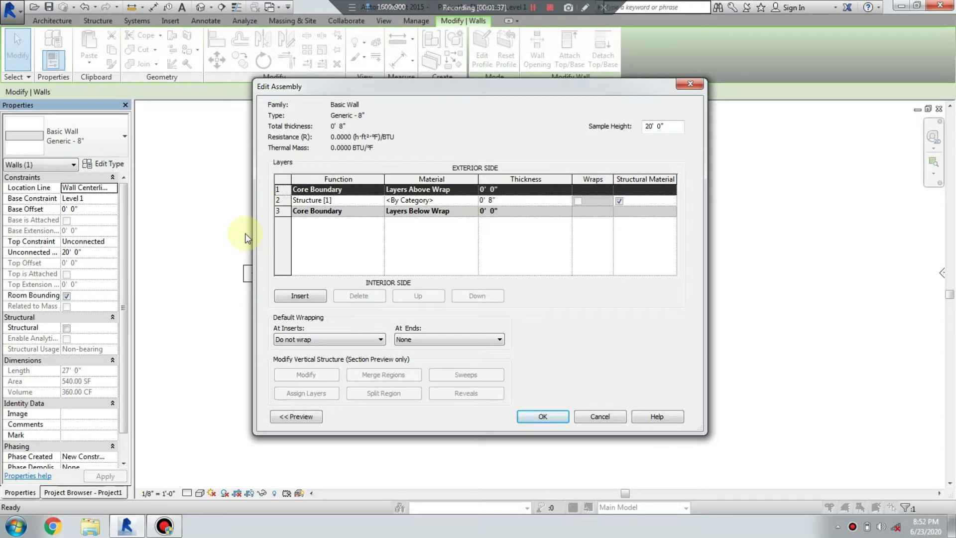
click(294, 298)
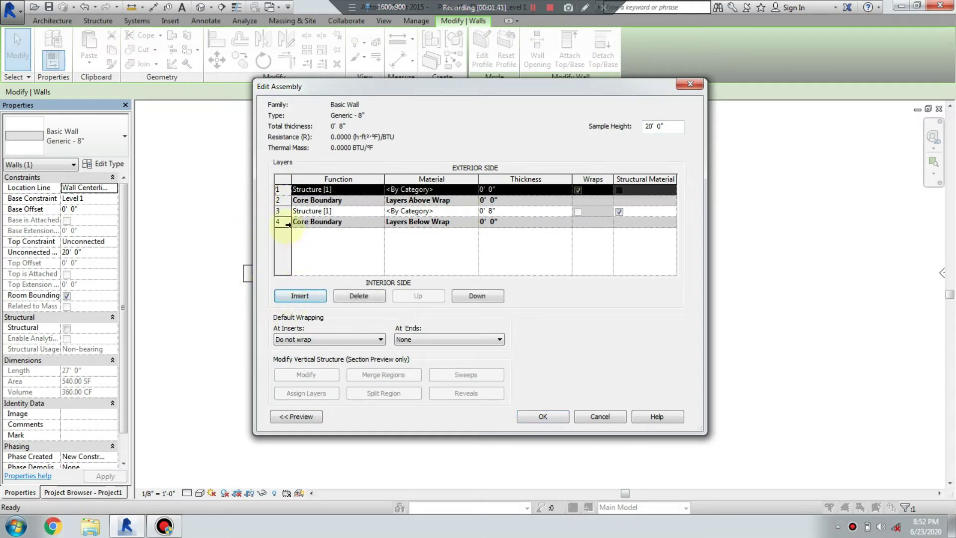
click(288, 224)
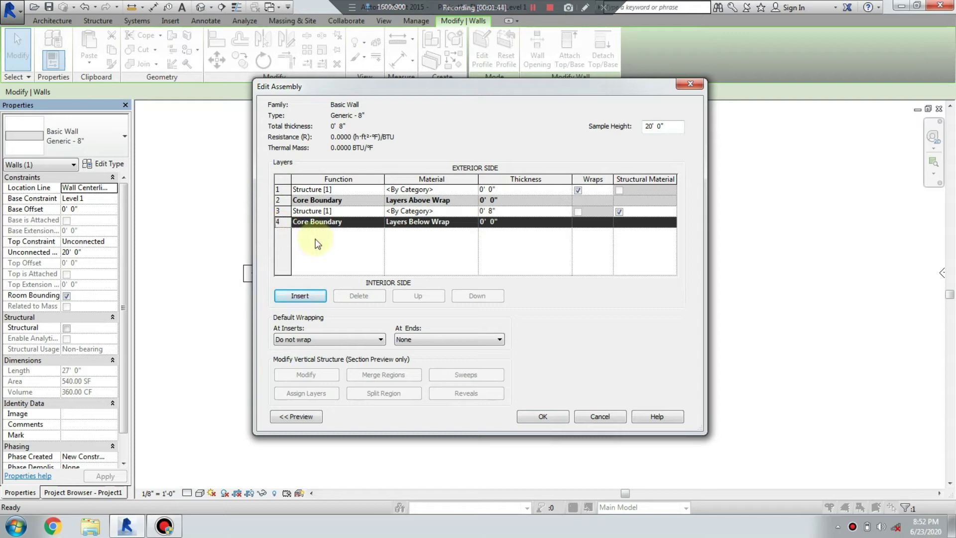
click(301, 298)
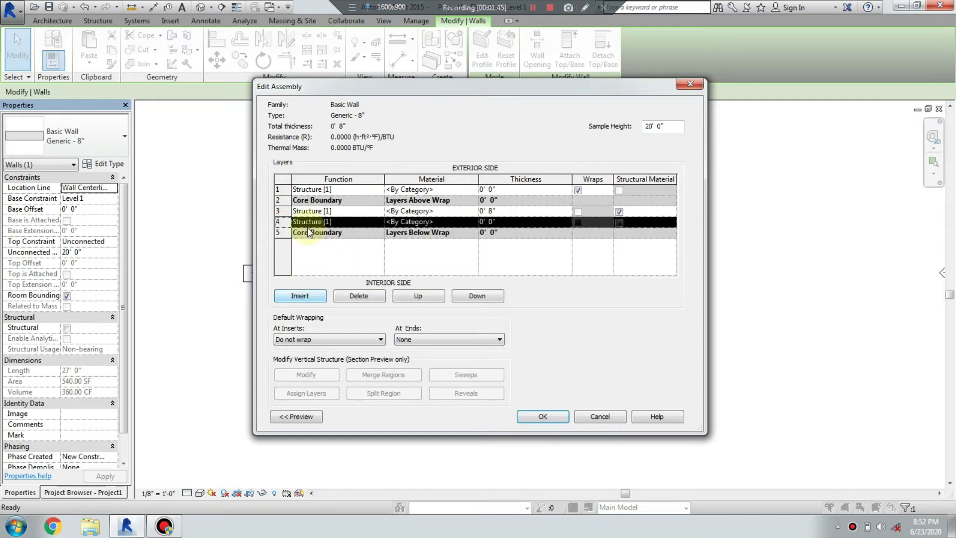
click(472, 296)
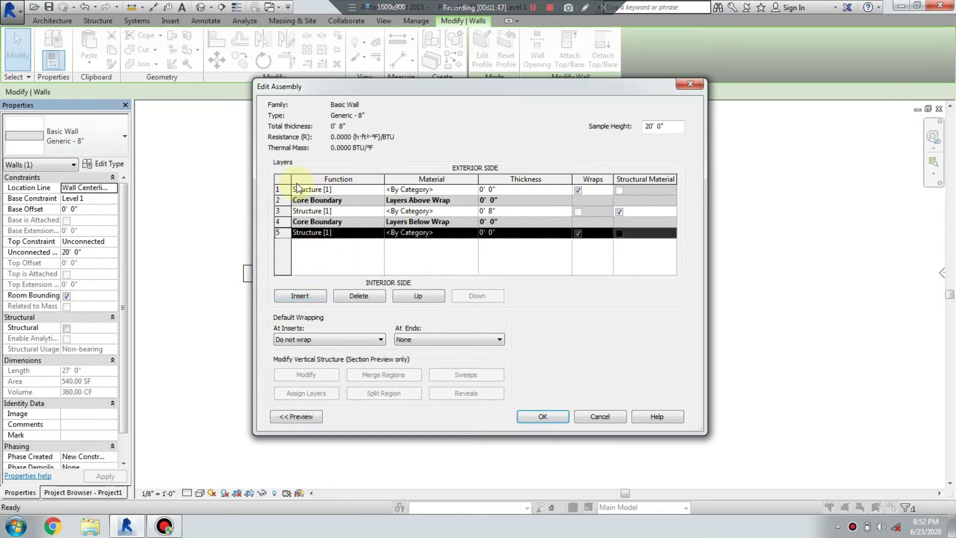
click(379, 190)
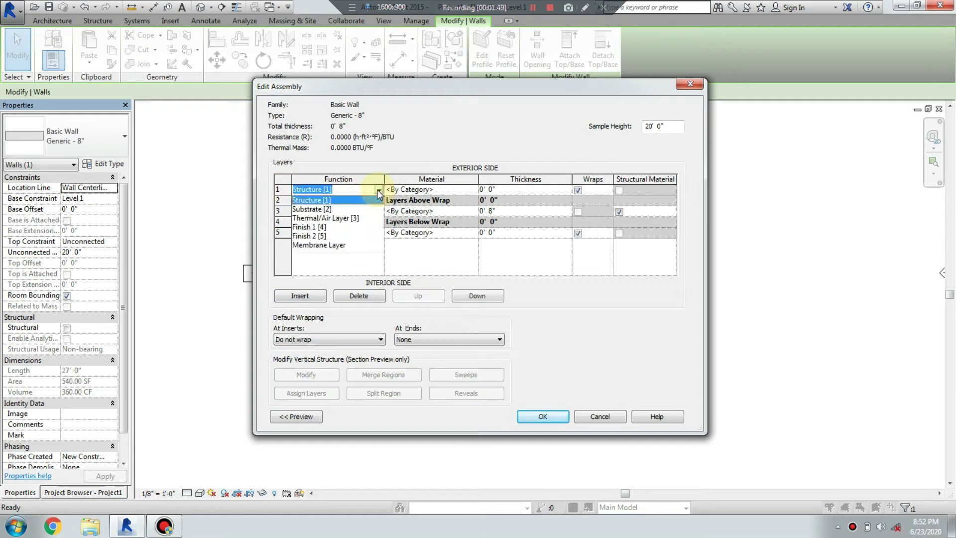
click(320, 227)
click(368, 232)
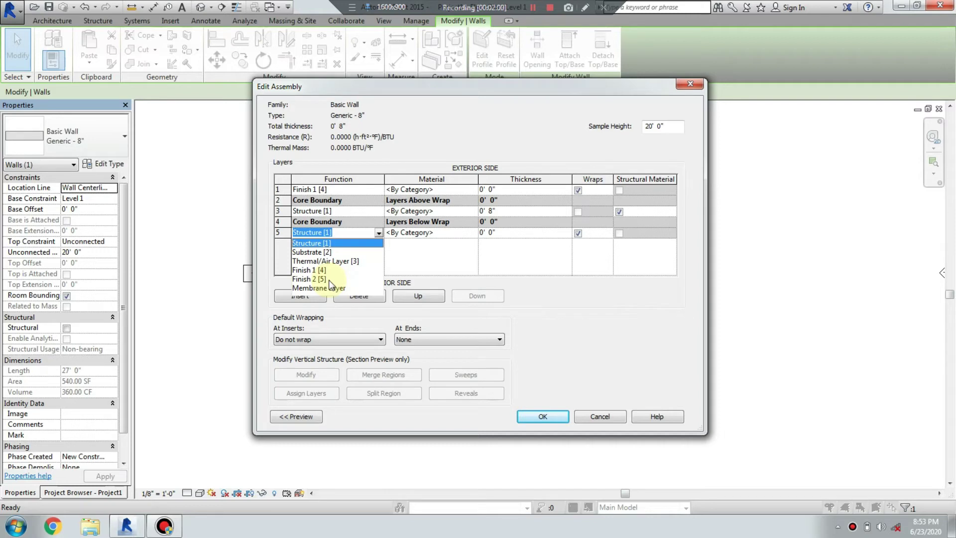
click(325, 252)
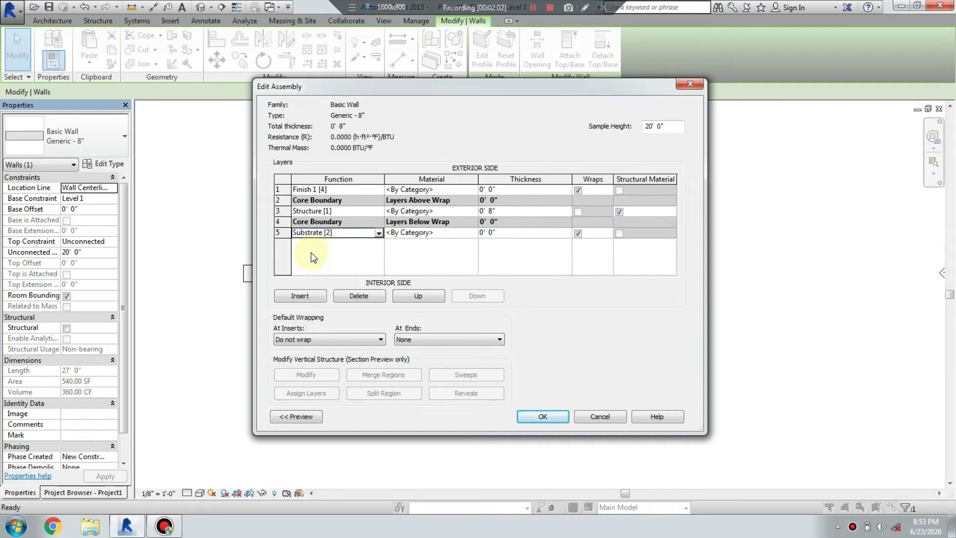
Add a Finish 2 [5] layer below the Substrate layer.
click(282, 233)
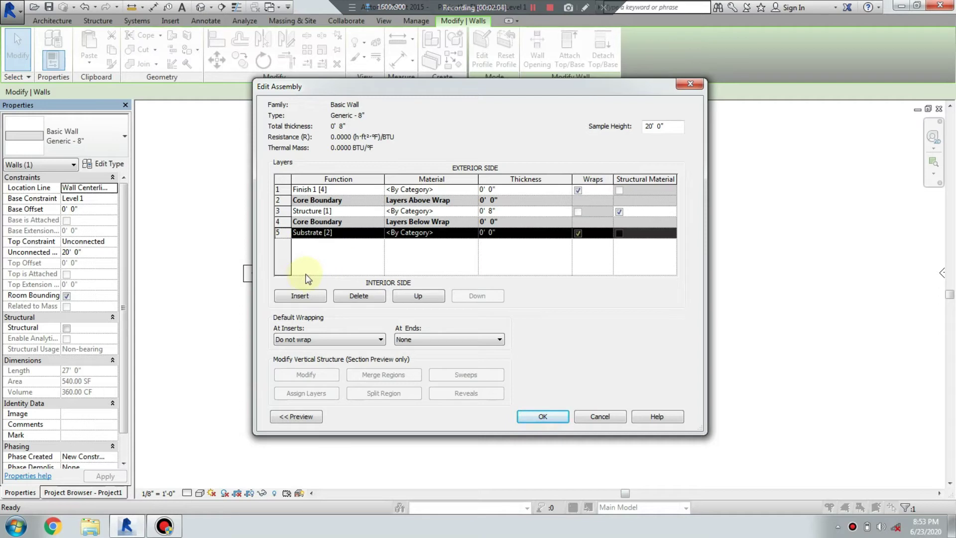
click(303, 296)
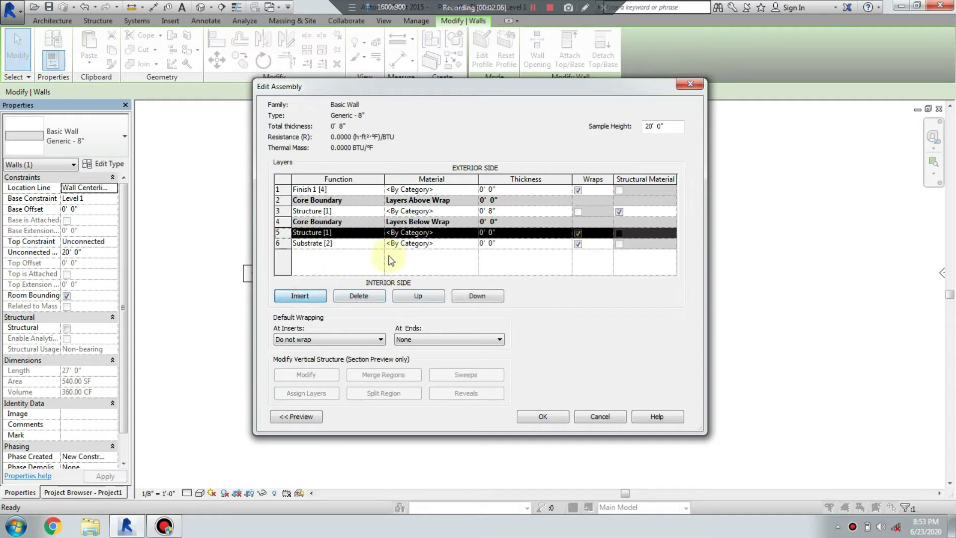
click(476, 298)
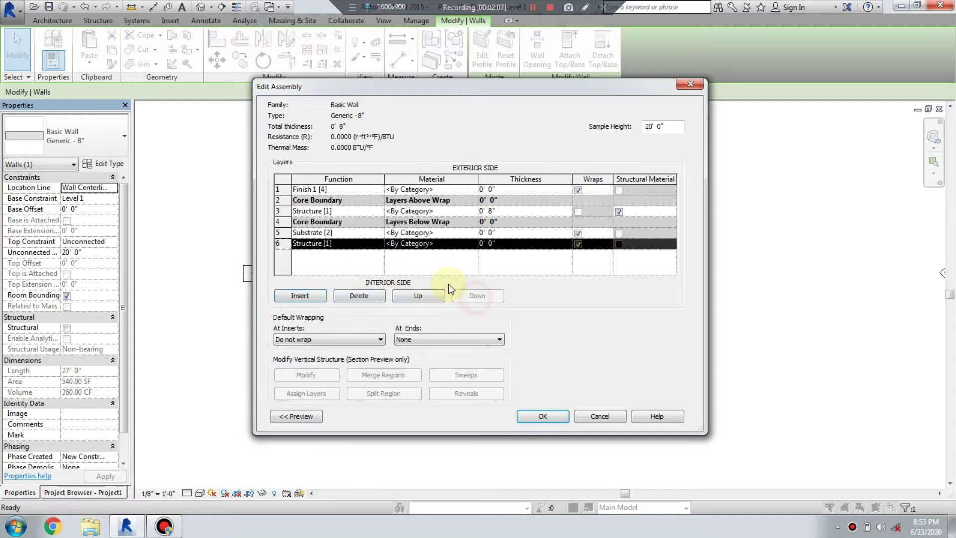
click(379, 243)
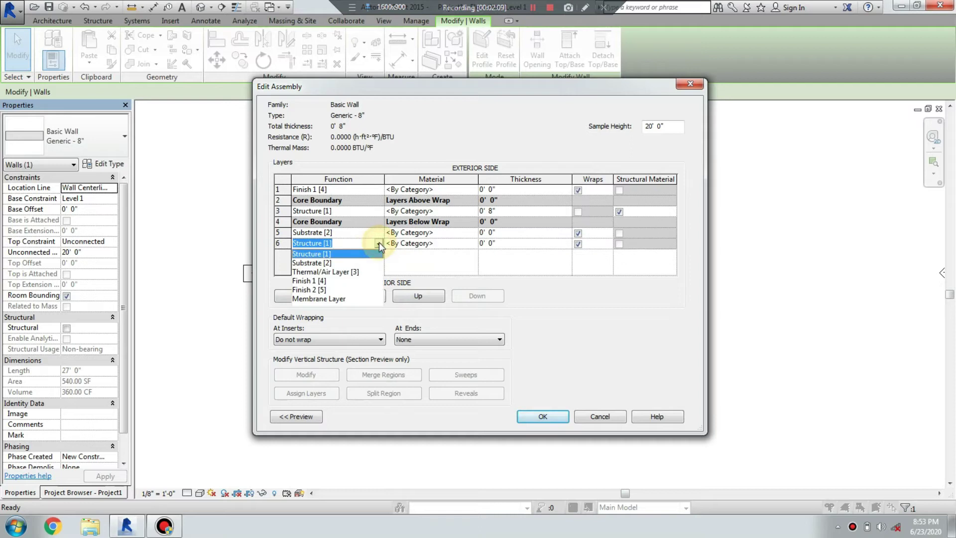
click(322, 296)
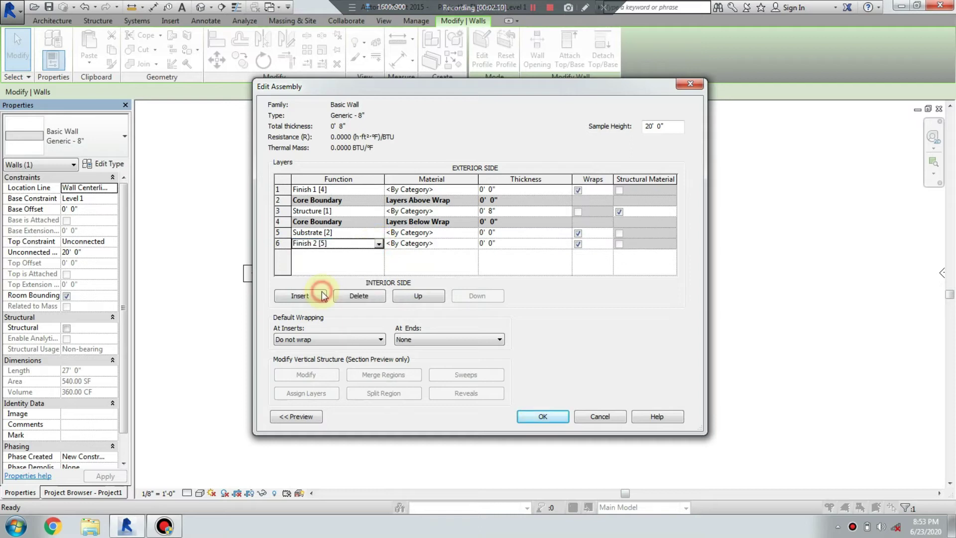
click(474, 211)
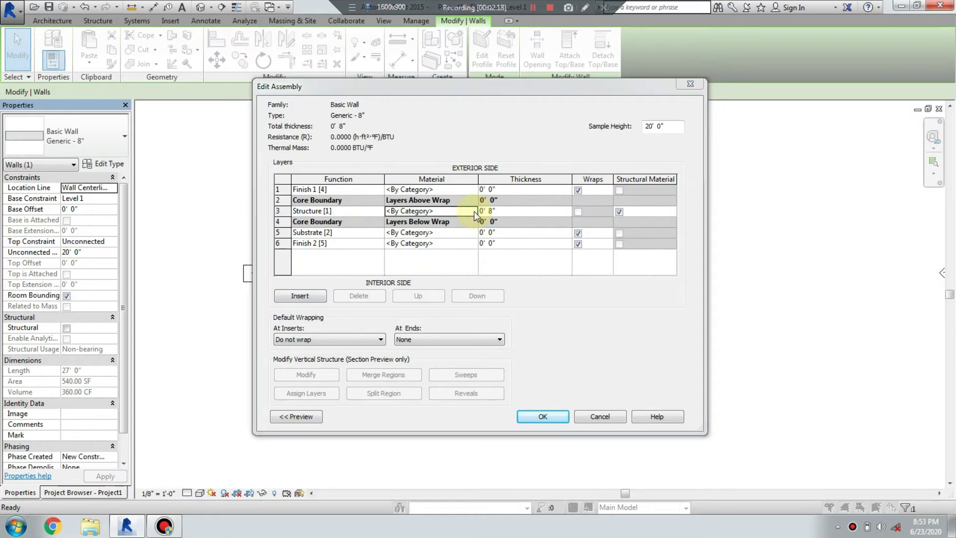
Assign Brick, Common from AEC Materials > Masonry to the structural core layer.
click(473, 211)
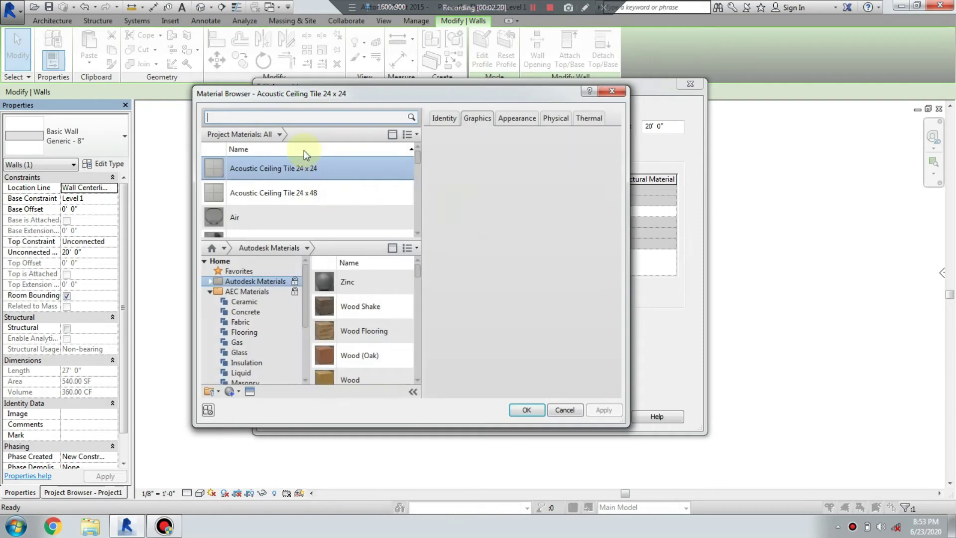
drag(305, 291, 306, 317)
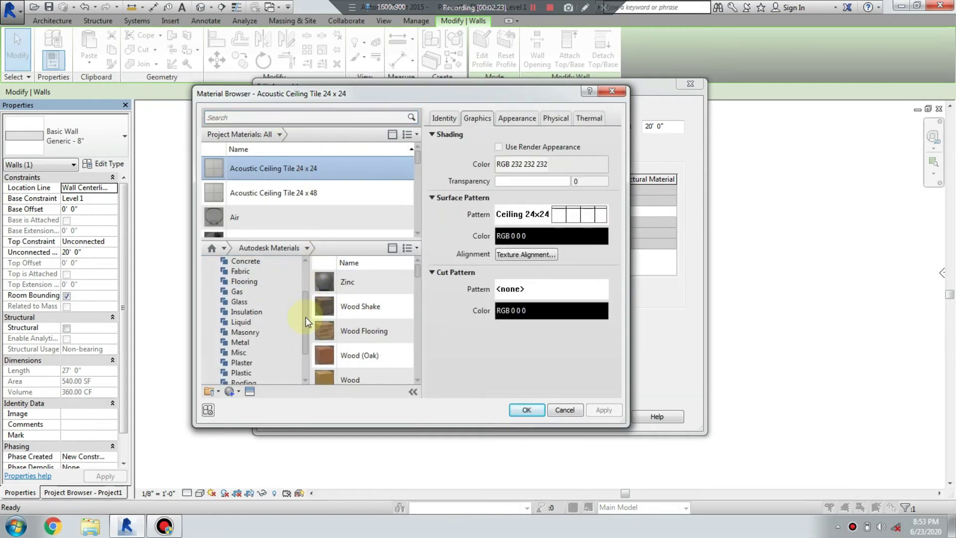
click(282, 333)
drag(417, 272, 411, 363)
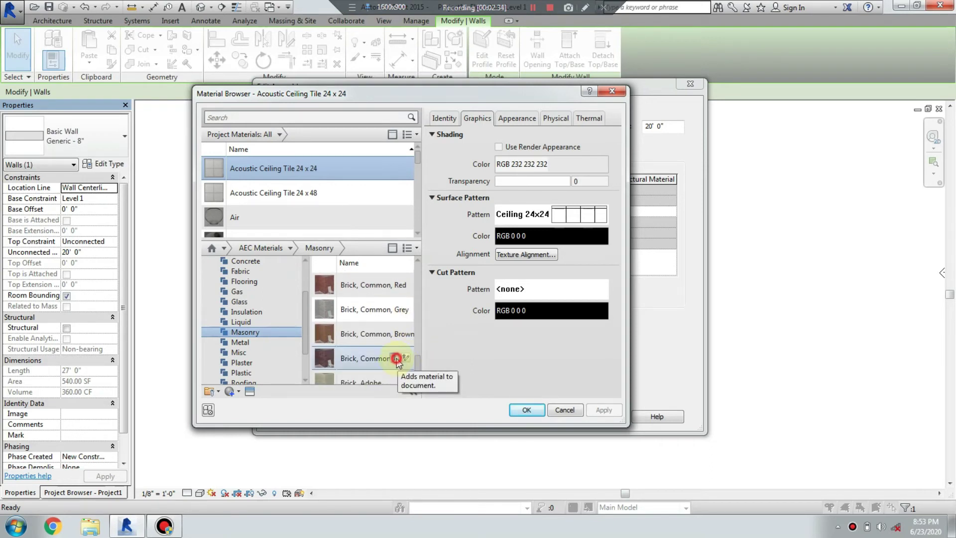
click(395, 357)
click(447, 275)
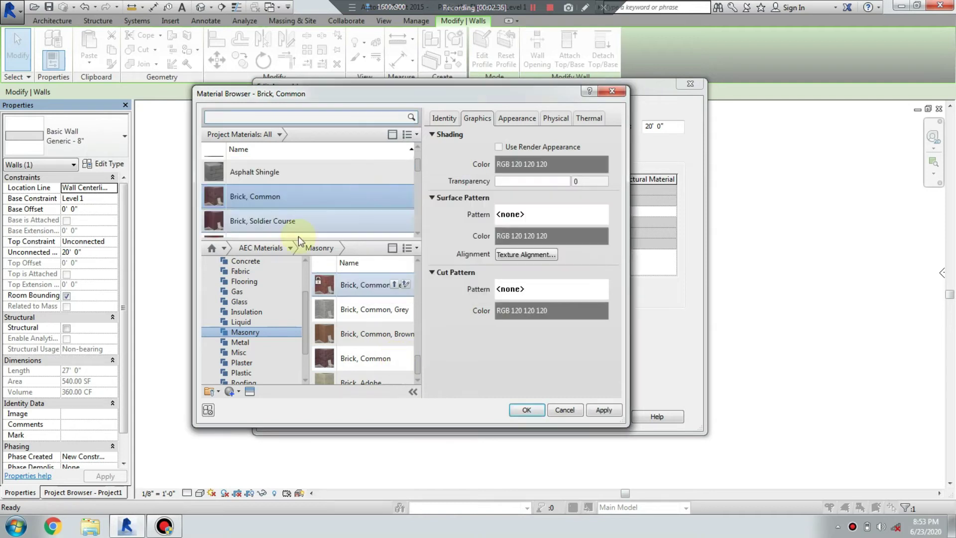
click(526, 410)
Make the Finish 1 layer Plaster, 0.5" thick.
click(518, 211)
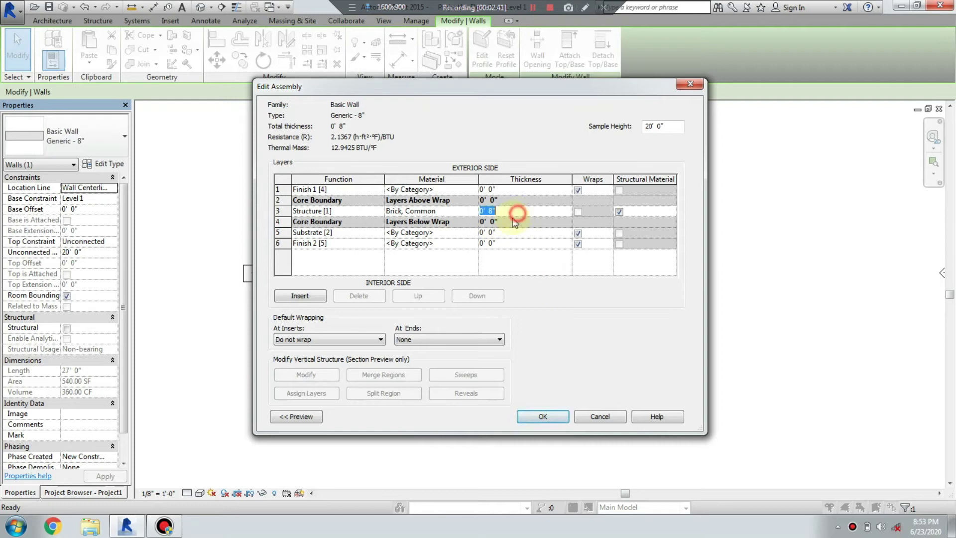
click(473, 189)
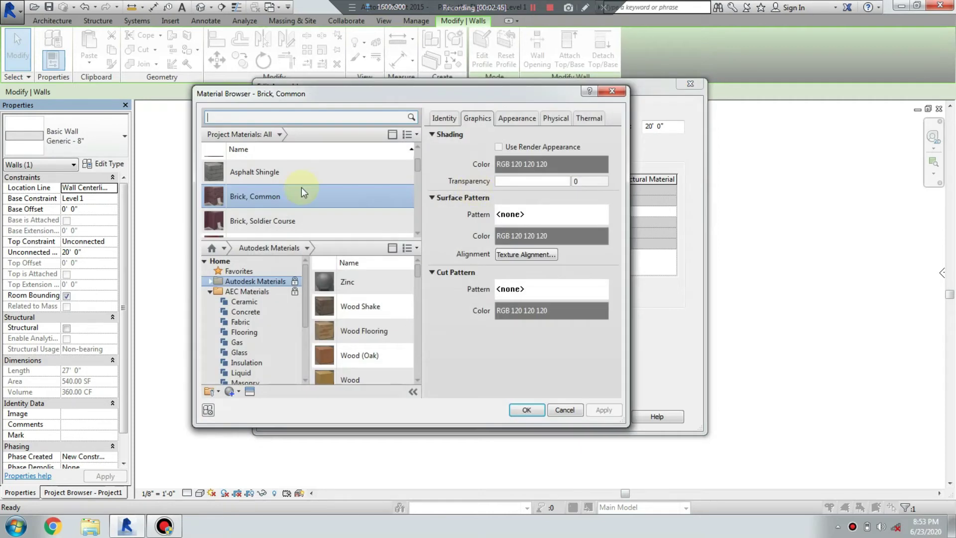
drag(305, 307, 306, 356)
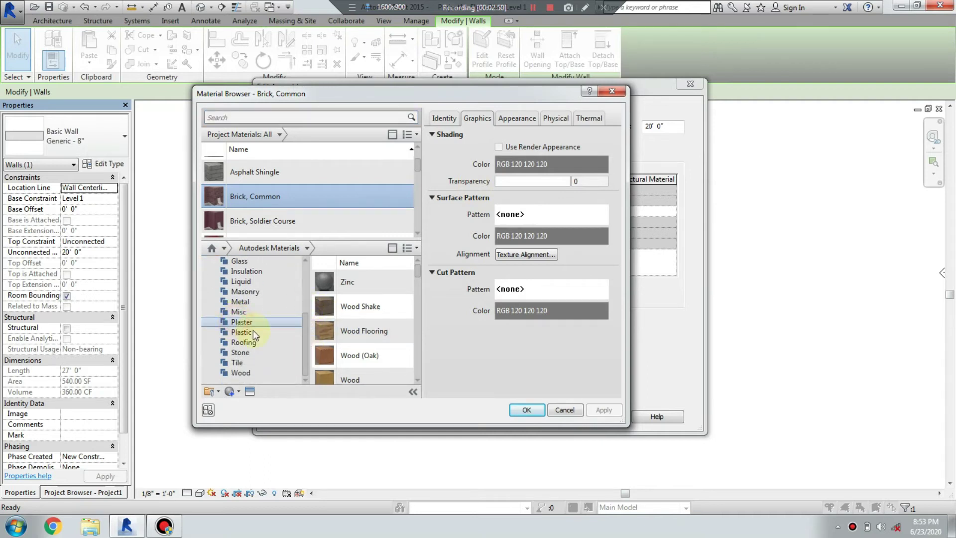
click(249, 324)
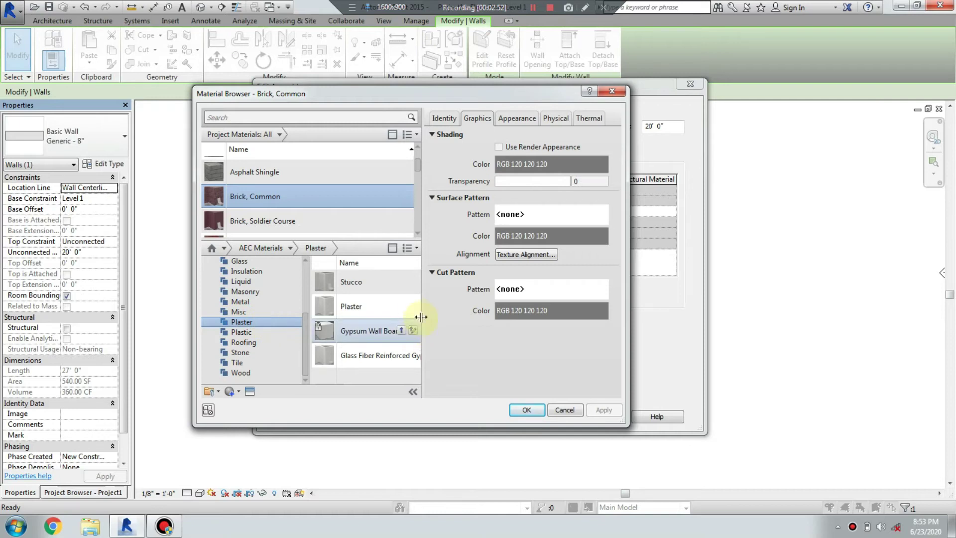
click(401, 306)
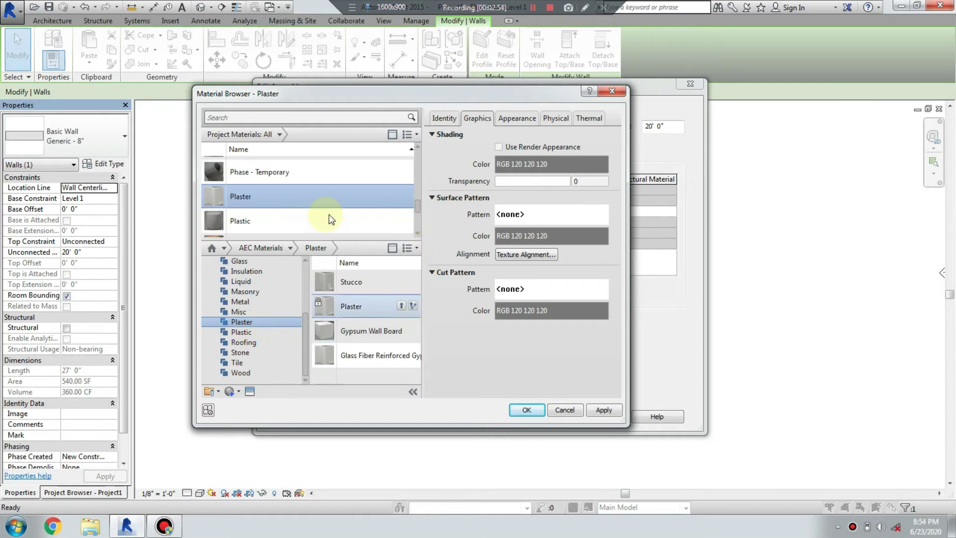
click(604, 411)
click(522, 411)
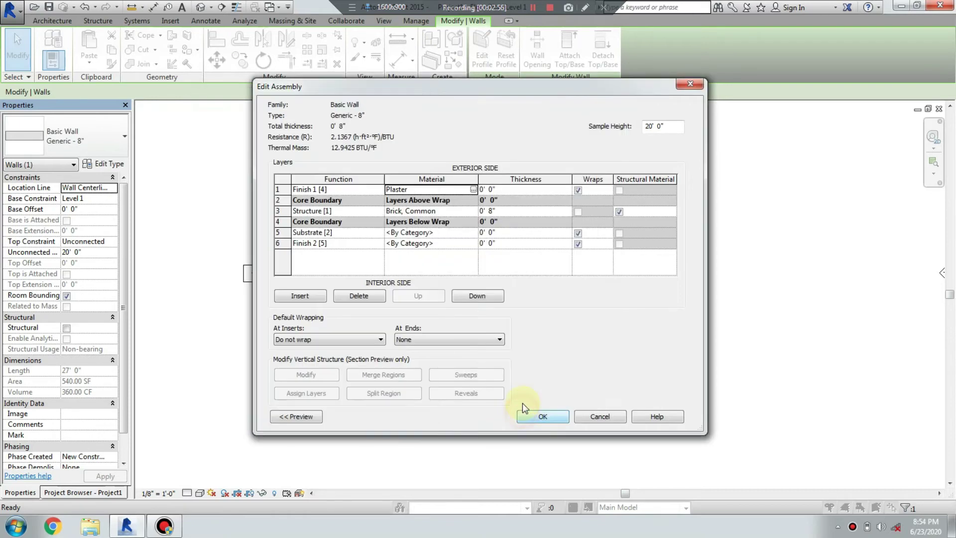
click(511, 190)
text(0.5)
key(Tab)
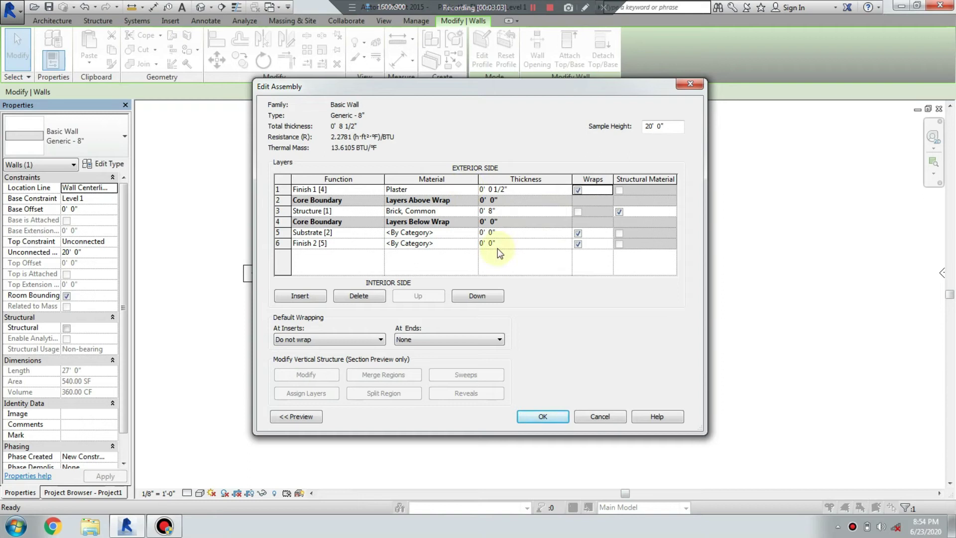
Set the Substrate layer's material to Plaster.
click(473, 234)
click(473, 234)
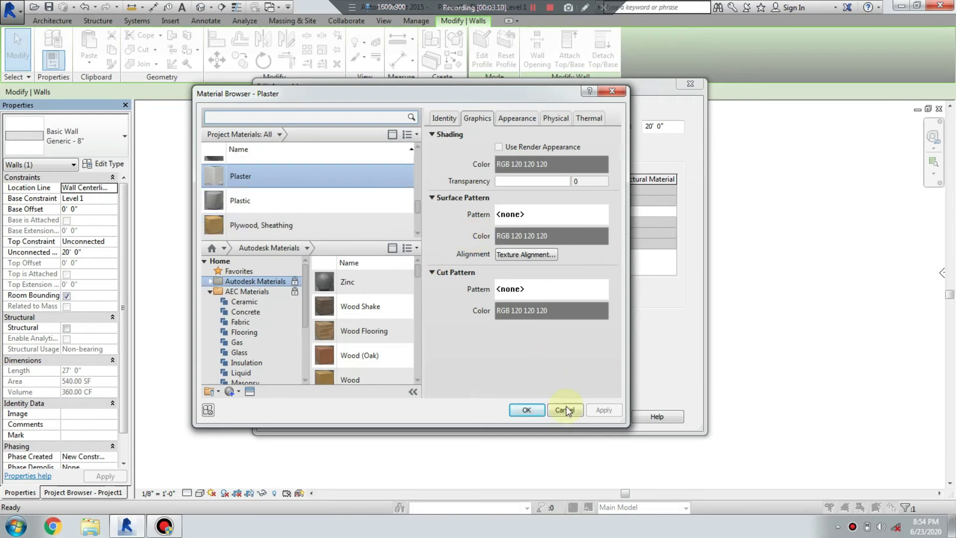
click(528, 410)
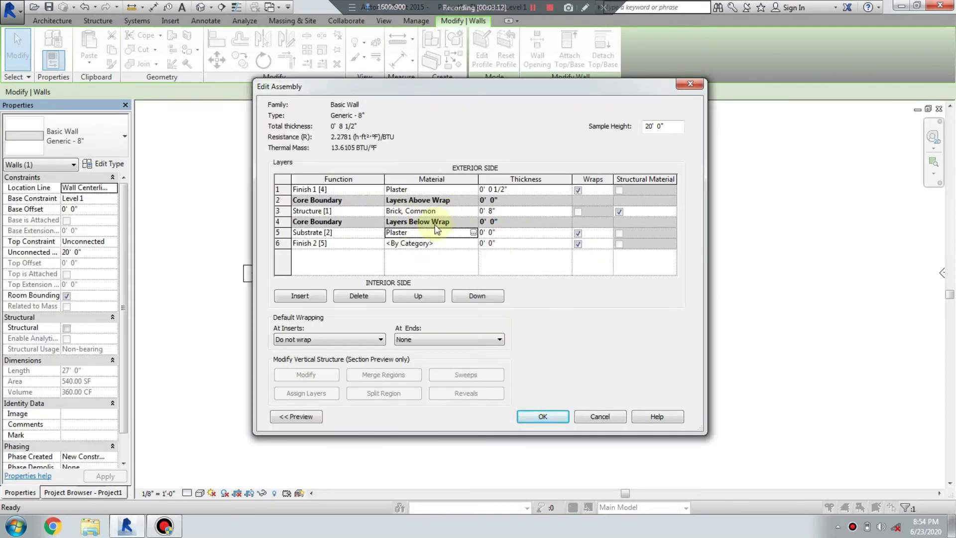
click(513, 234)
Make the Substrate layer 0 1/2" thick and apply Tile, Quarry to the Finish 2 layer.
text(0 1/2)
key(Tab)
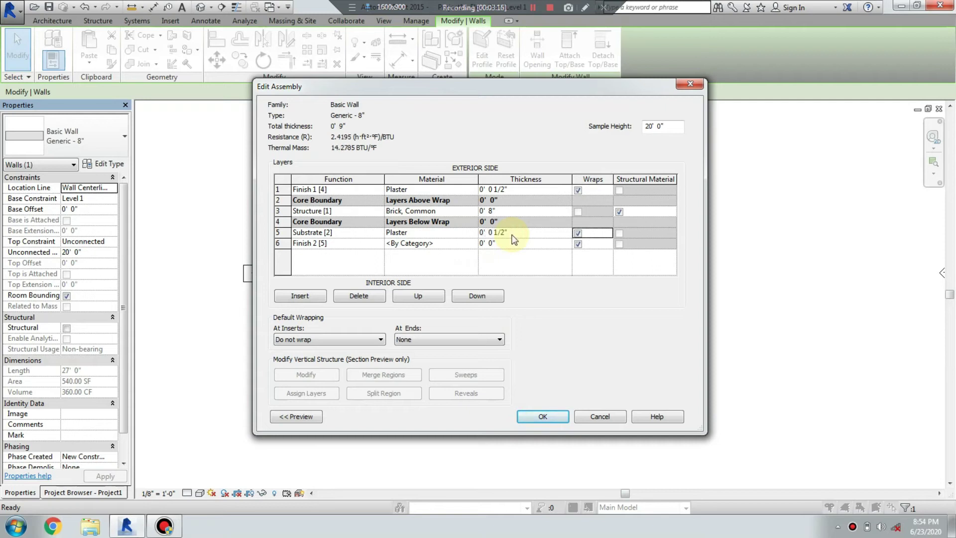
click(472, 244)
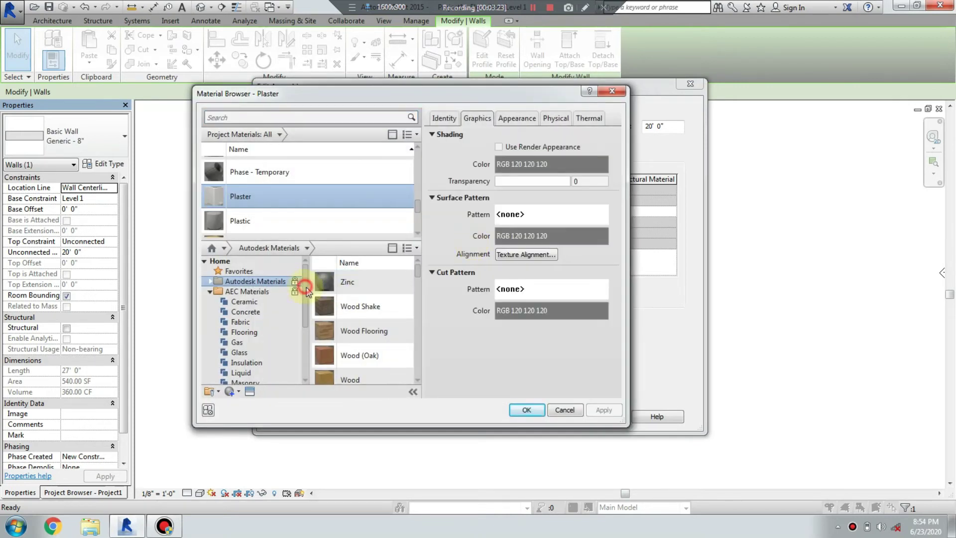
drag(305, 292, 302, 348)
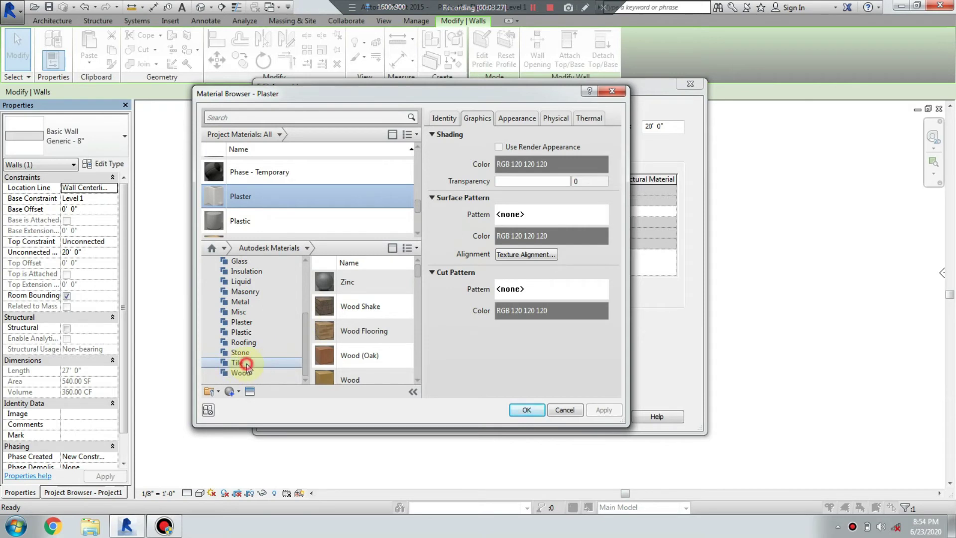
click(245, 364)
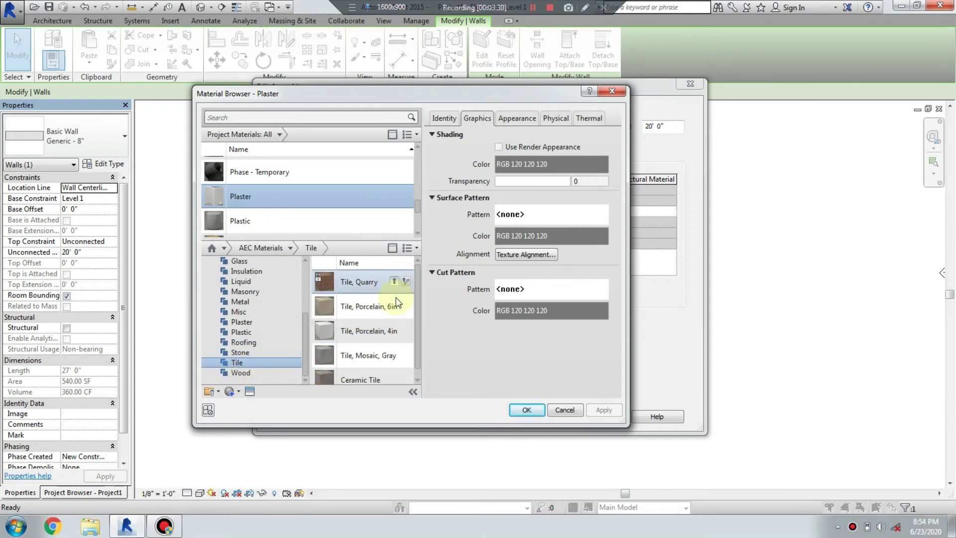
click(394, 283)
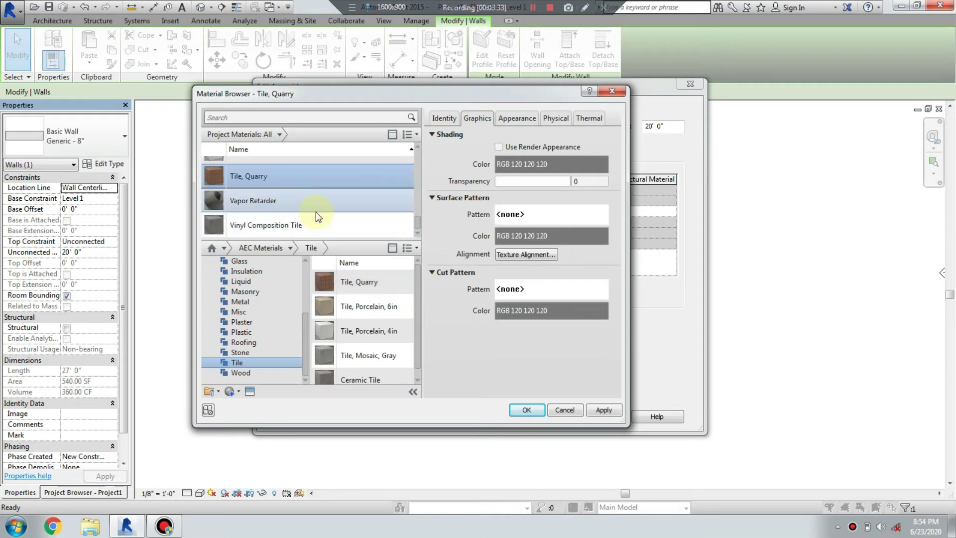
click(604, 411)
Give the Tile, Quarry layer 1/2" thickness and apply the 9 1/2" wall type.
click(525, 410)
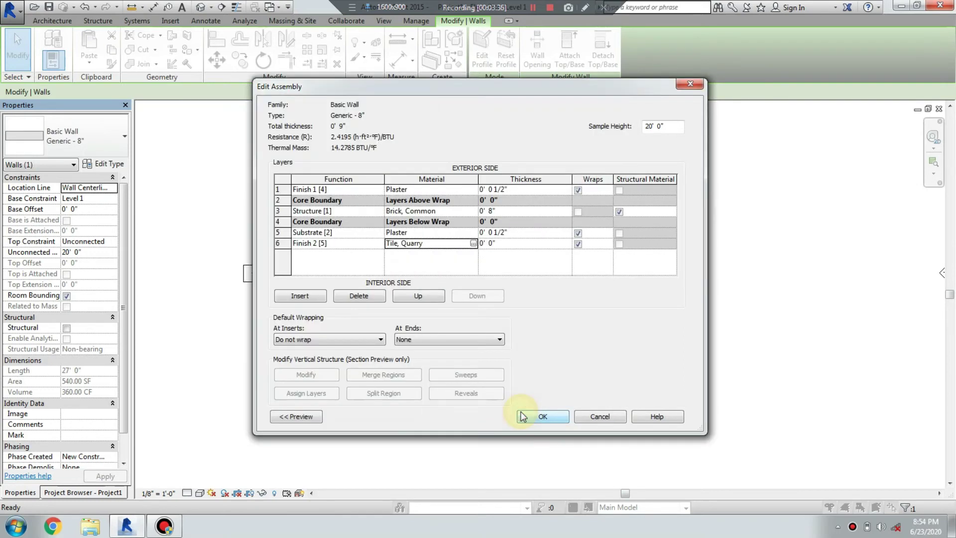
click(552, 419)
click(551, 269)
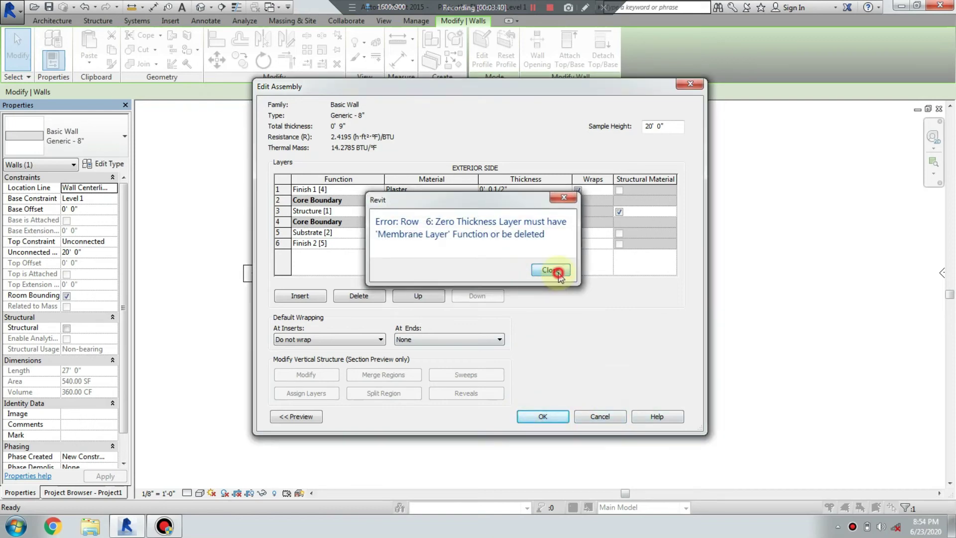
click(519, 244)
text(0.5")
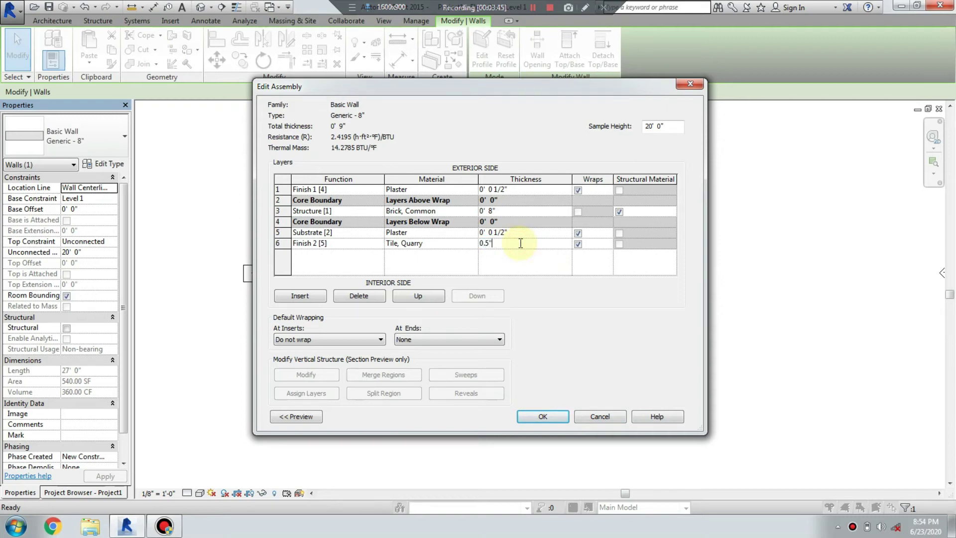
key(Tab)
click(541, 416)
click(669, 423)
click(554, 416)
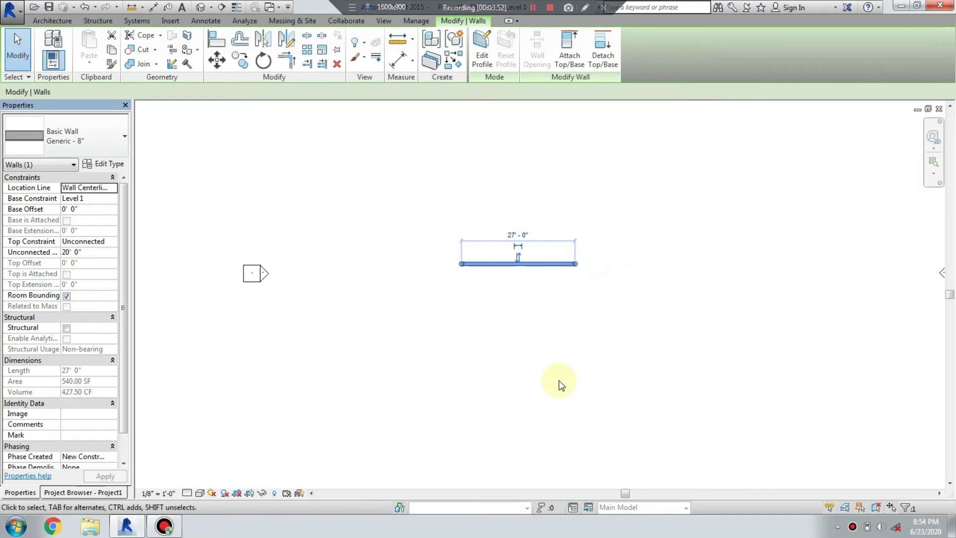
View the wall in the default 3D view with the Realistic visual style.
click(512, 348)
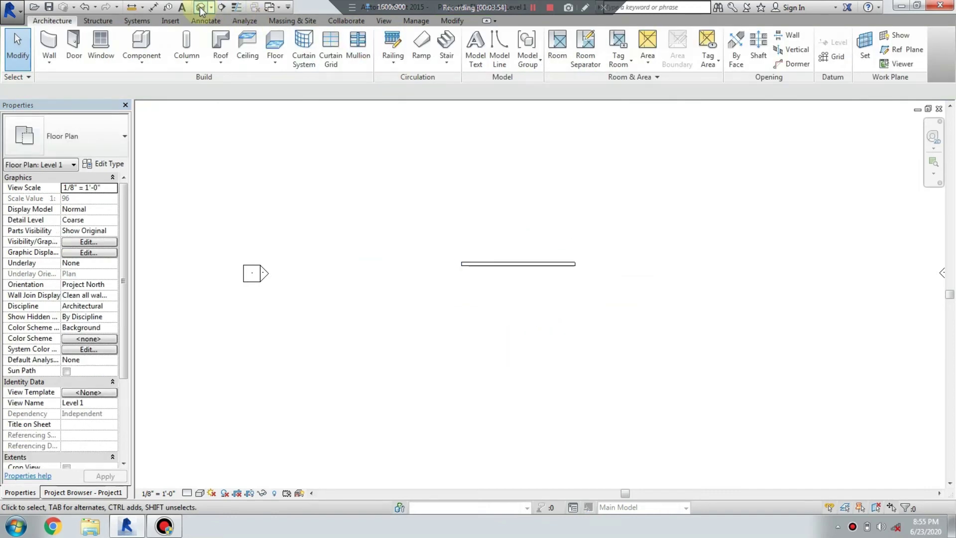
click(201, 8)
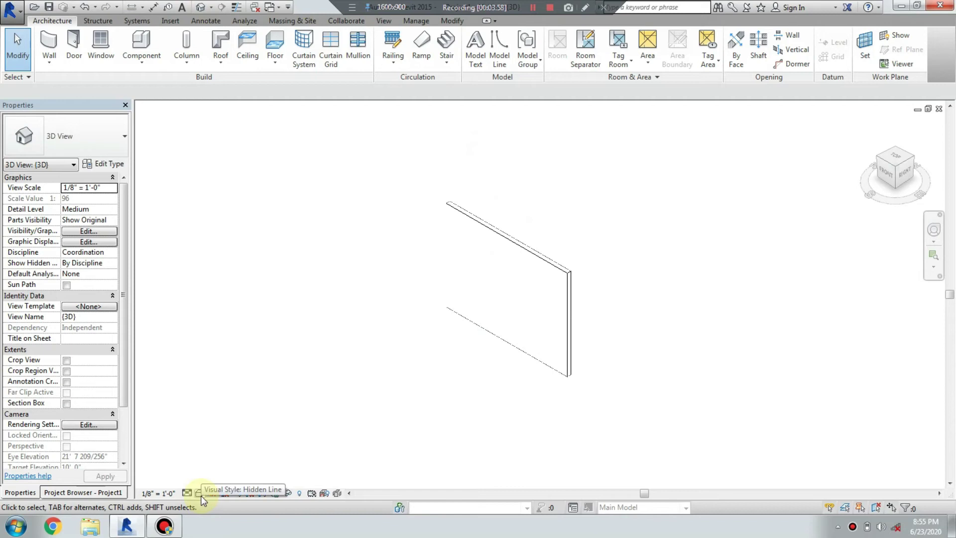
click(201, 495)
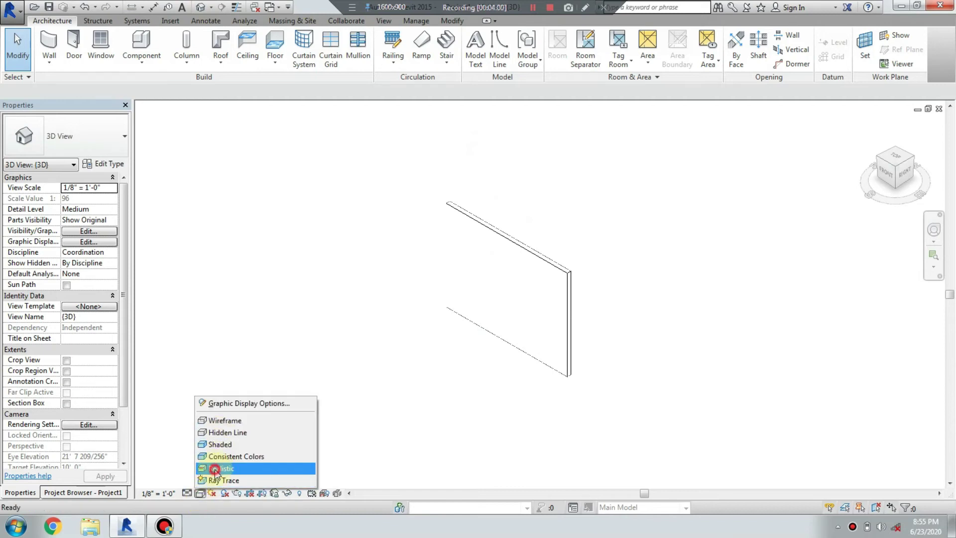
click(215, 470)
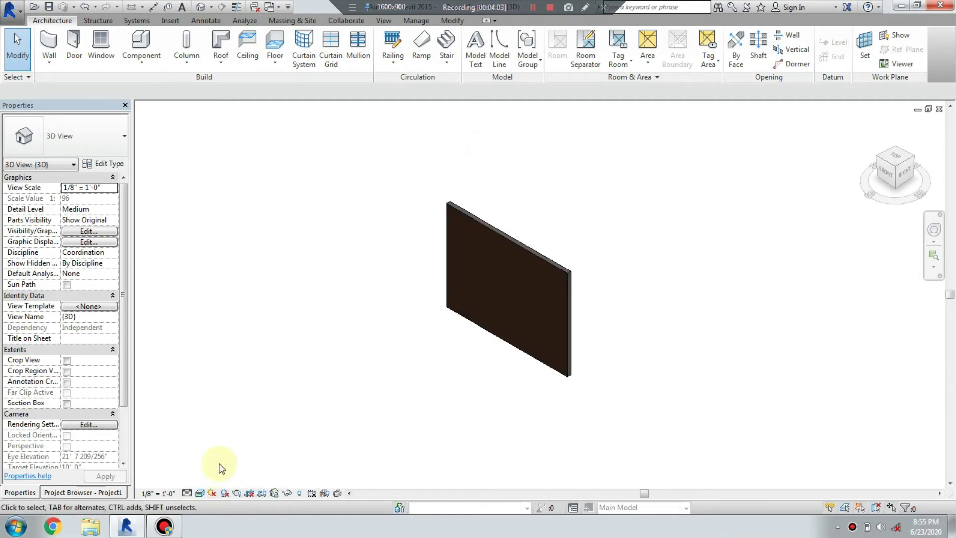
scroll(536, 319, up, 2)
scroll(546, 334, up, 4)
scroll(547, 334, up, 2)
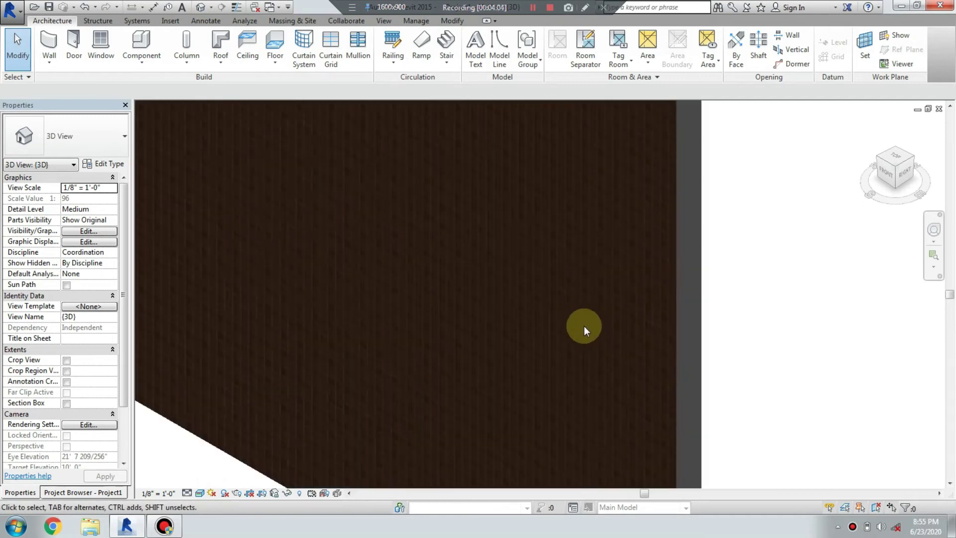
scroll(597, 334, up, 1)
scroll(602, 337, down, 1)
scroll(602, 337, down, 2)
scroll(601, 336, down, 2)
scroll(599, 342, up, 3)
scroll(596, 348, up, 2)
scroll(642, 331, down, 1)
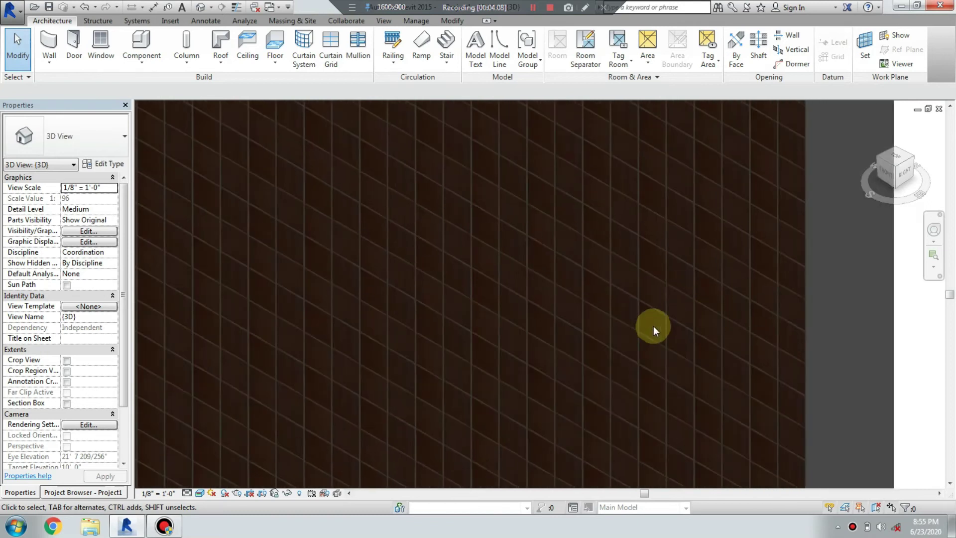
scroll(650, 328, down, 2)
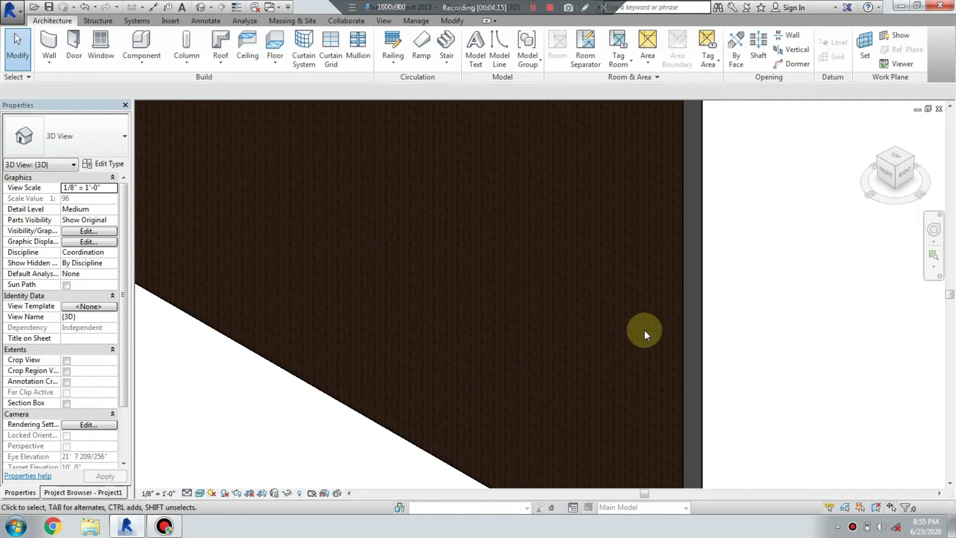
scroll(634, 313, down, 3)
scroll(625, 315, up, 1)
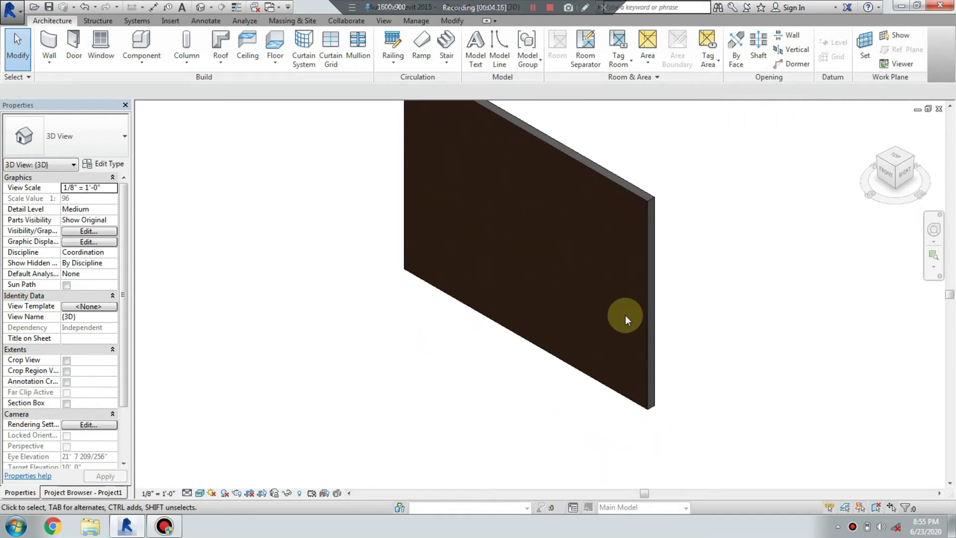
Reopen the wall assembly and insert a Finish 2 [5] layer above the Tile, Quarry layer.
click(650, 220)
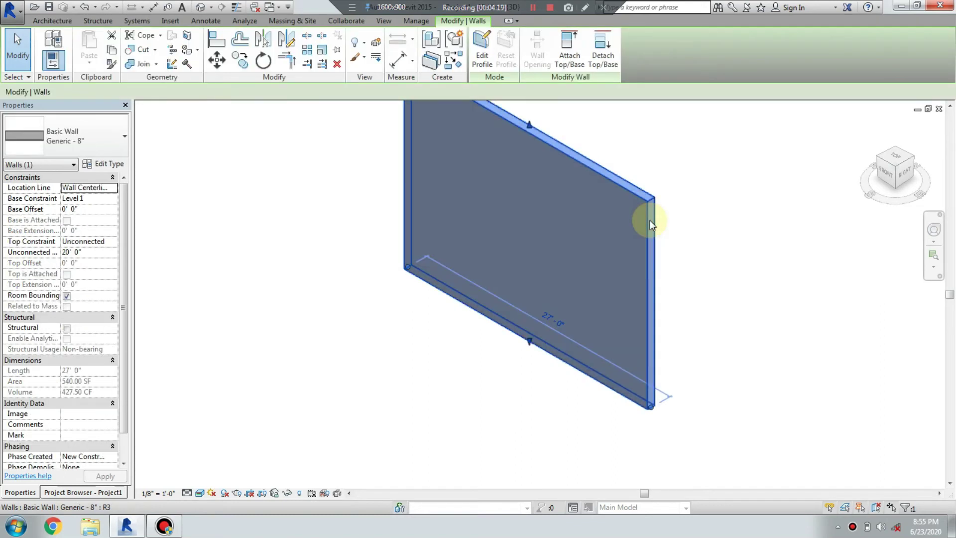
click(111, 164)
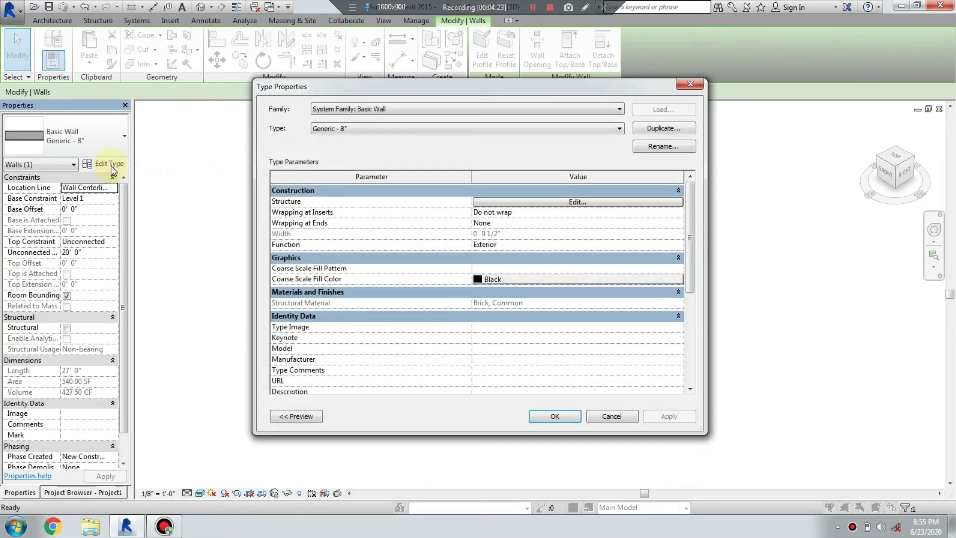
click(507, 202)
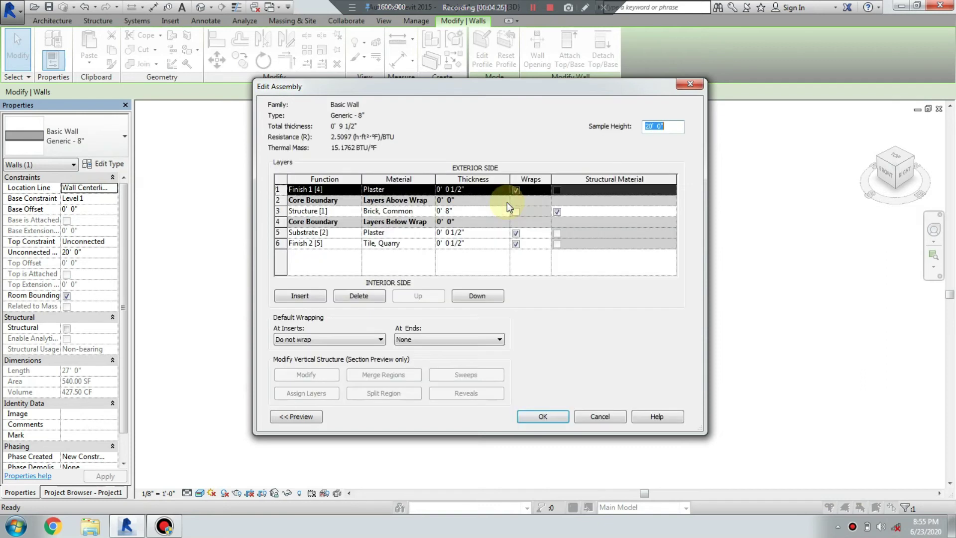
click(280, 244)
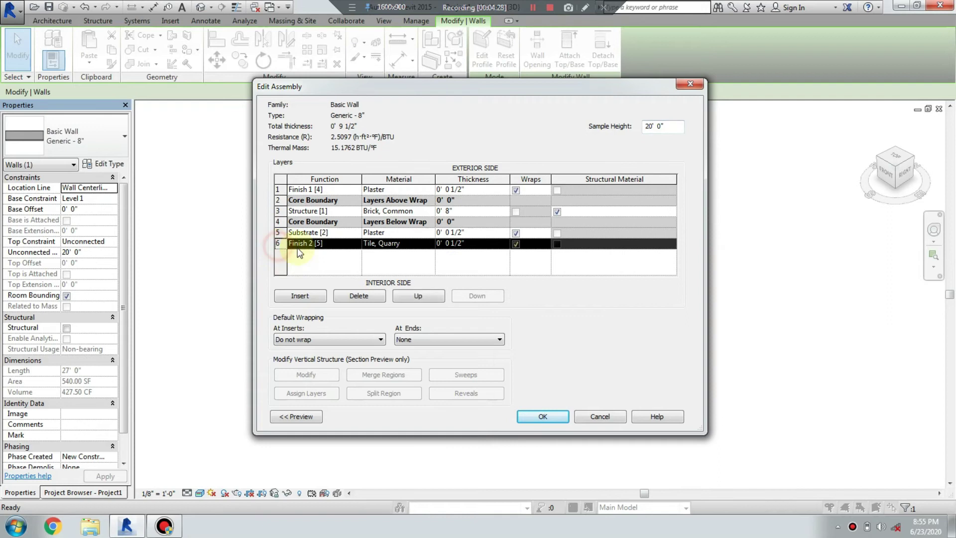
click(297, 297)
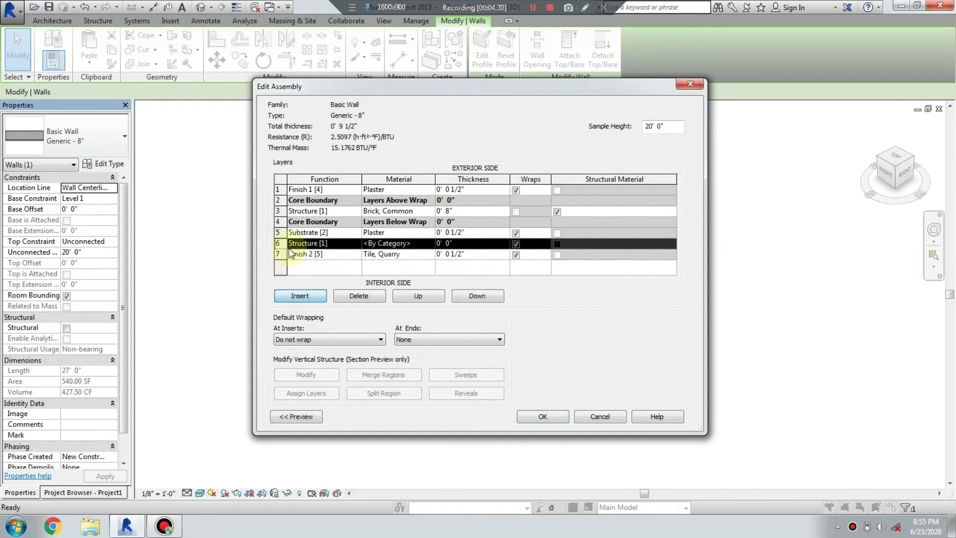
click(355, 244)
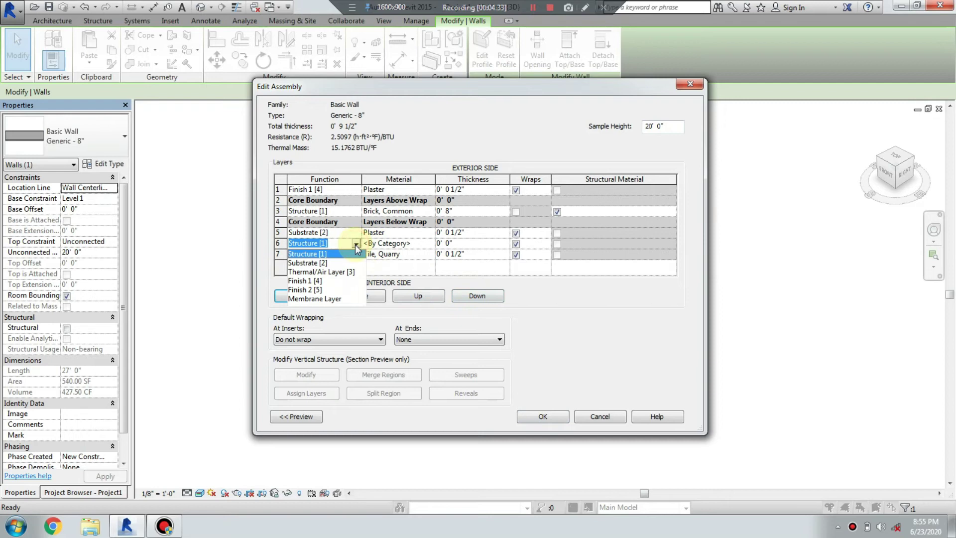
click(318, 291)
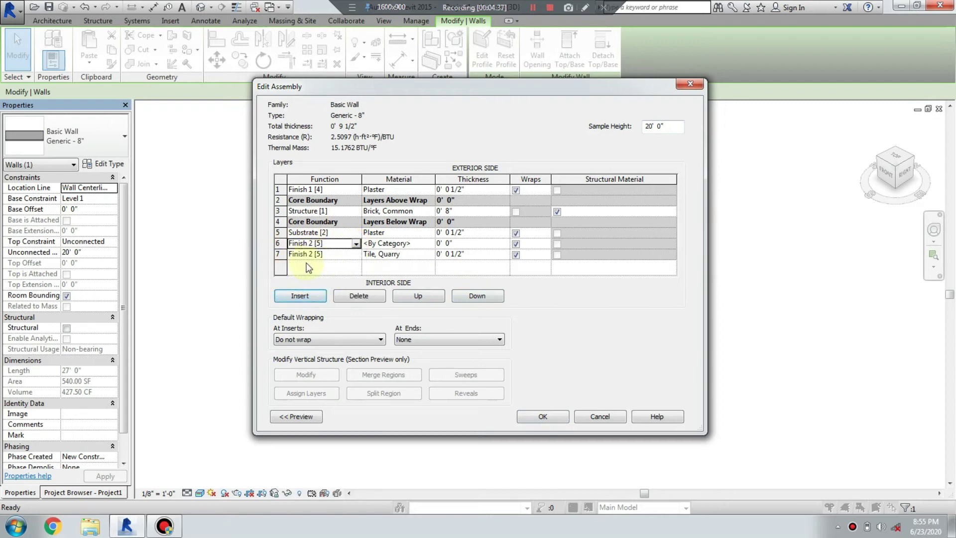
click(432, 241)
click(431, 243)
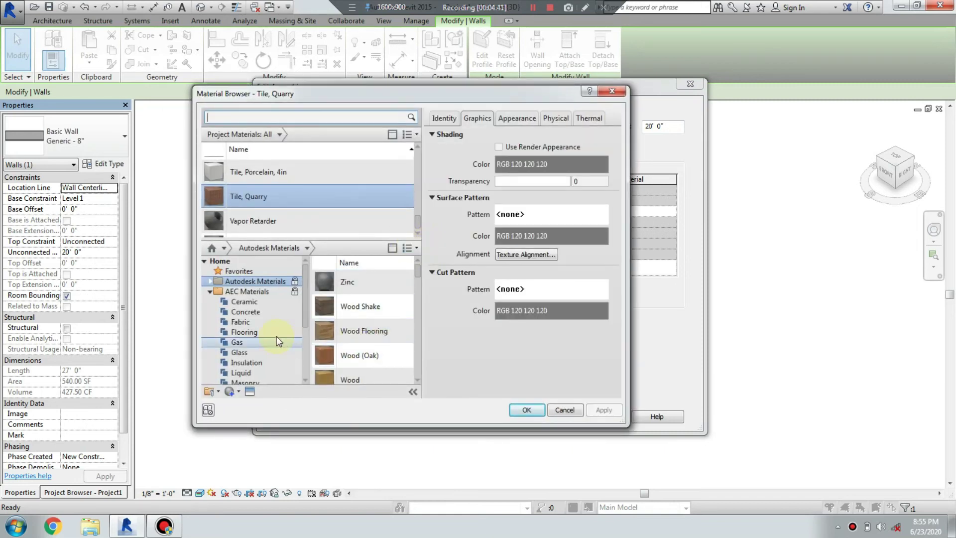
Assign Tile, Porcelain, 6in from AEC Materials > Tile to the new Finish 2 layer.
drag(306, 285, 306, 333)
click(269, 363)
click(397, 305)
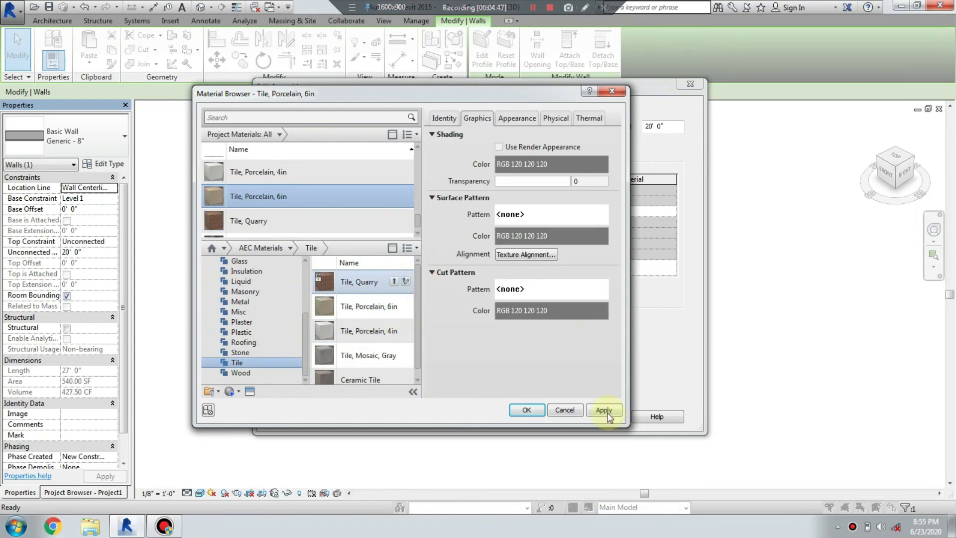
click(536, 411)
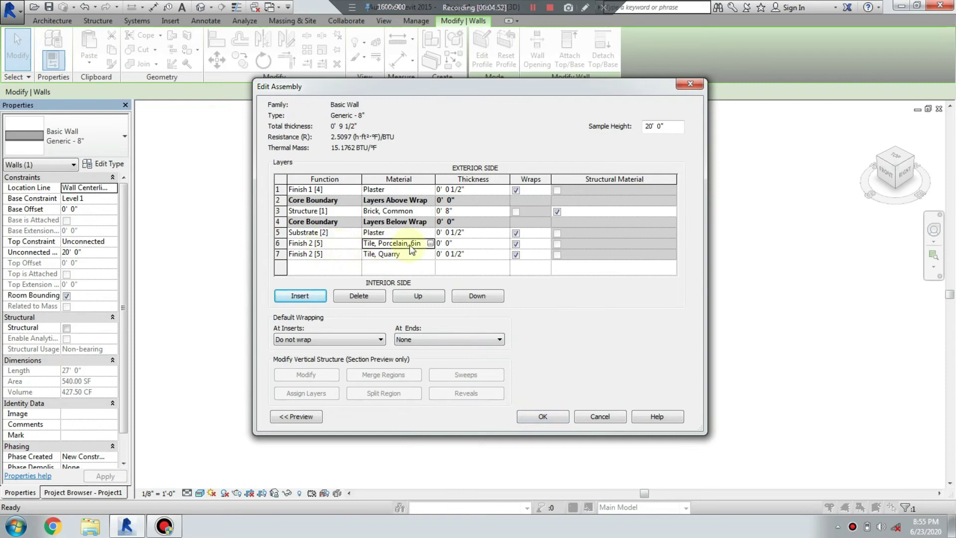
Show the wall preview as a Section: Modify type view.
click(297, 418)
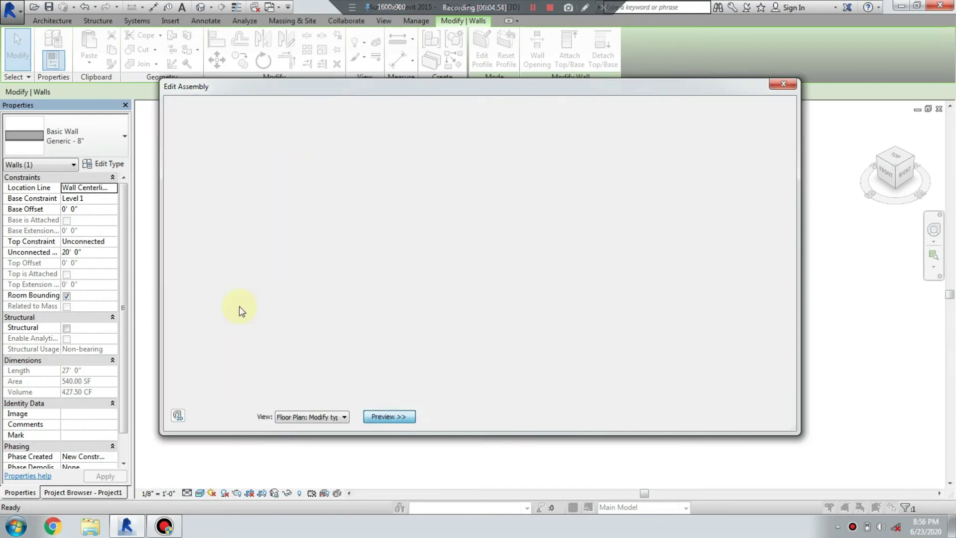
click(303, 418)
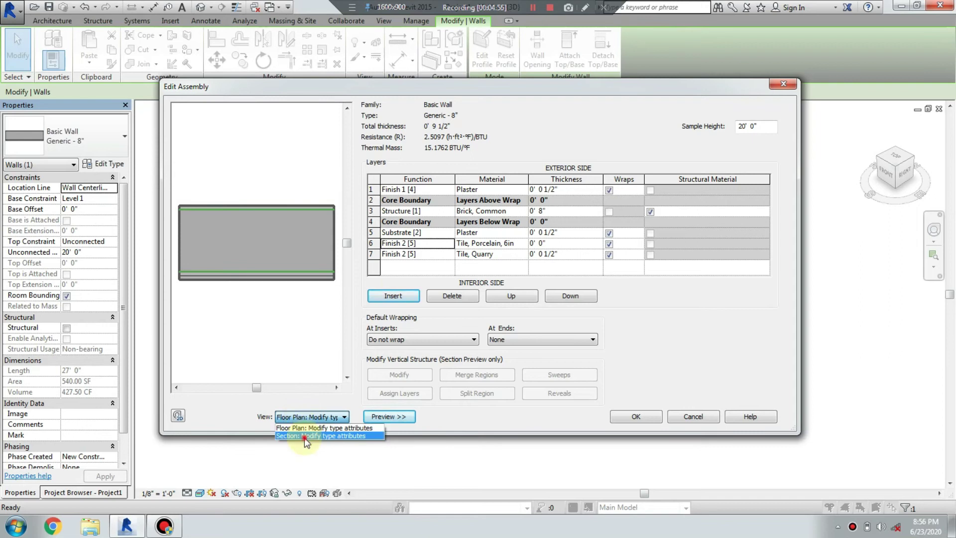
click(304, 438)
scroll(257, 261, up, 2)
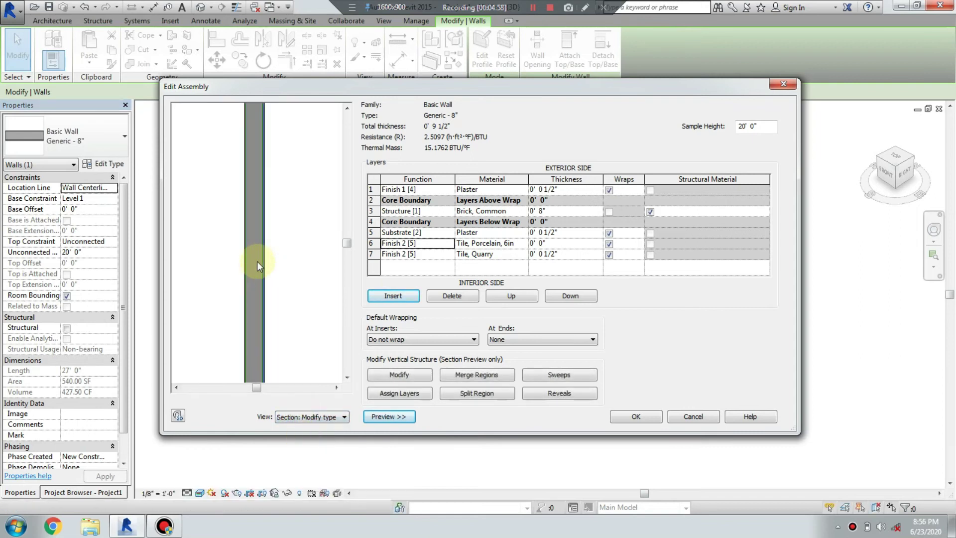
scroll(260, 263, up, 2)
scroll(260, 263, up, 2)
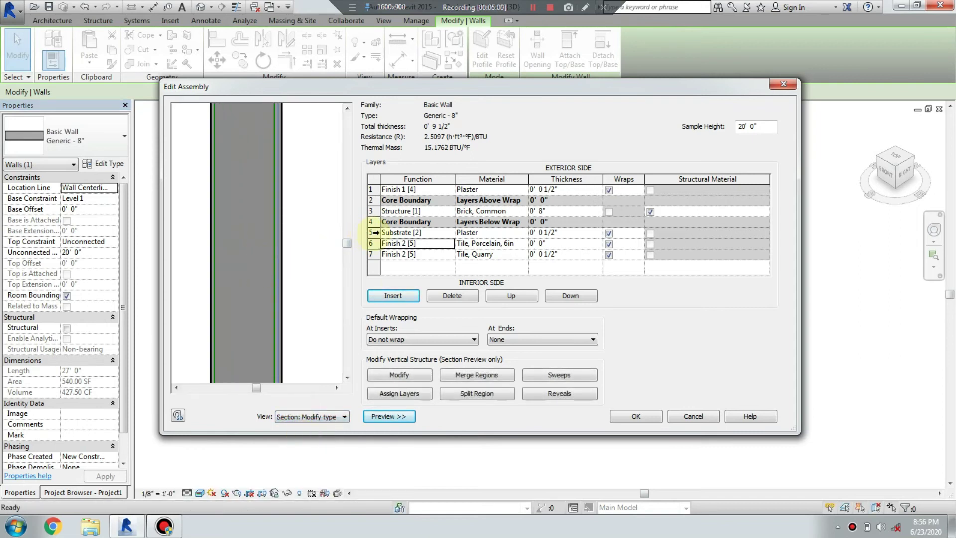
Set the Tile, Porcelain, 6in layer thickness to 1/2", making the wall 0' 10".
click(373, 232)
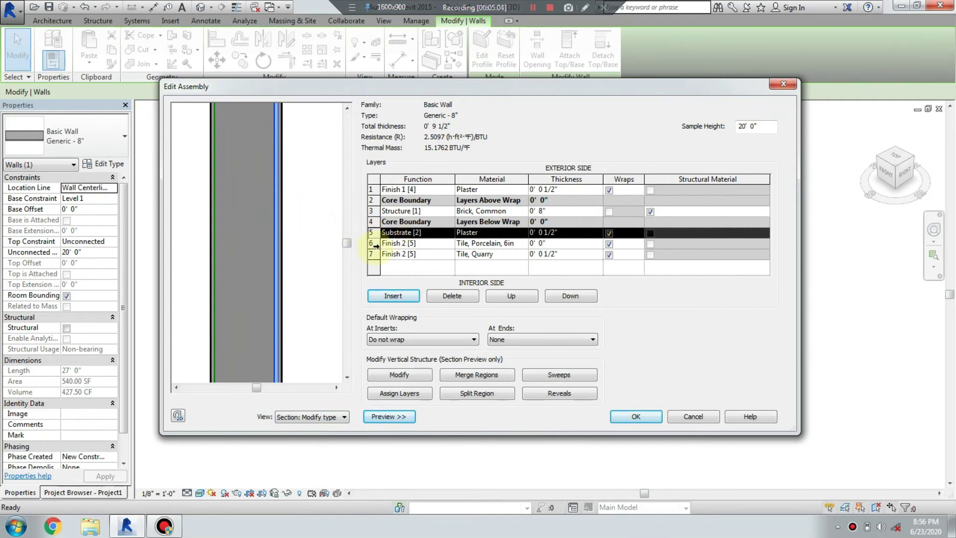
click(374, 244)
scroll(294, 245, up, 2)
scroll(277, 239, up, 1)
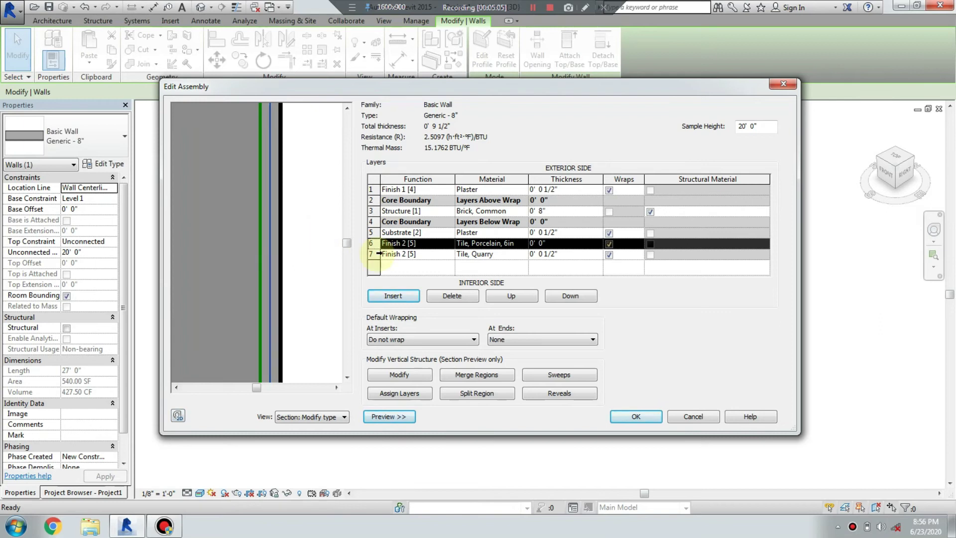
click(558, 242)
text(0.5)
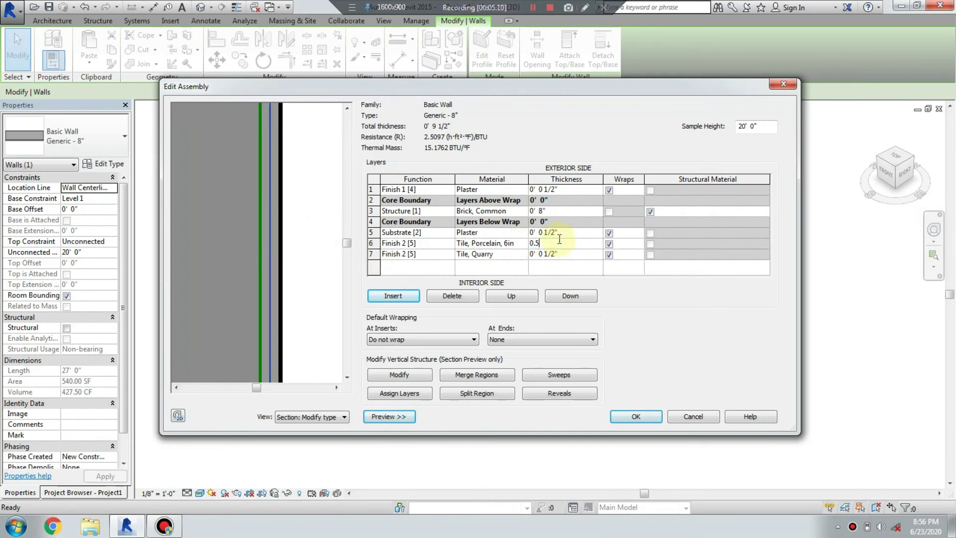
key(Tab)
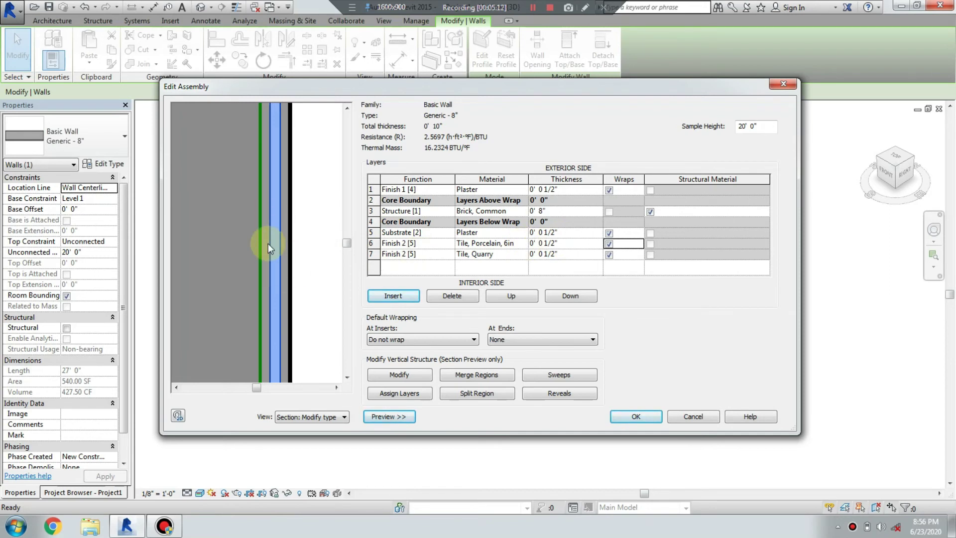
Pan and zoom the section preview onto the wall's interior tile layers.
click(371, 254)
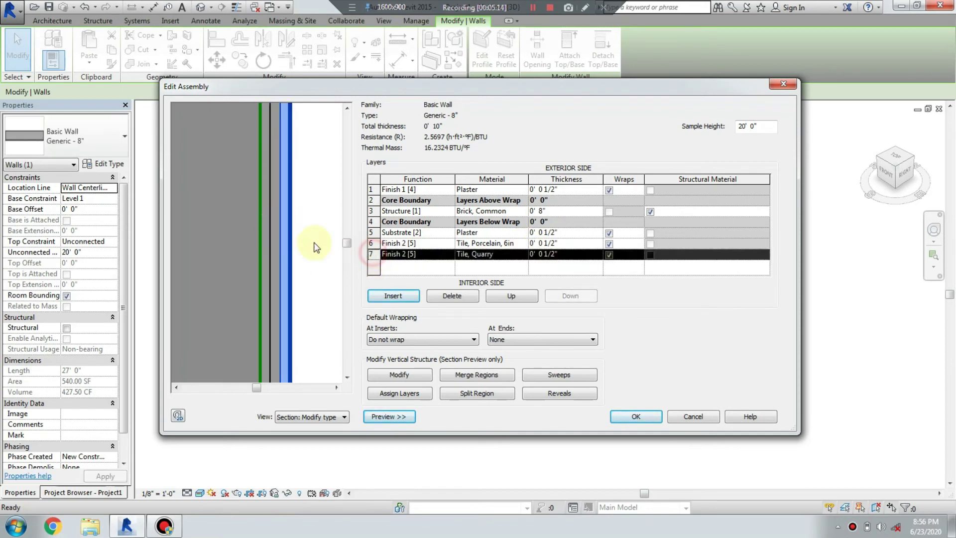
middle_drag(294, 217, 277, 232)
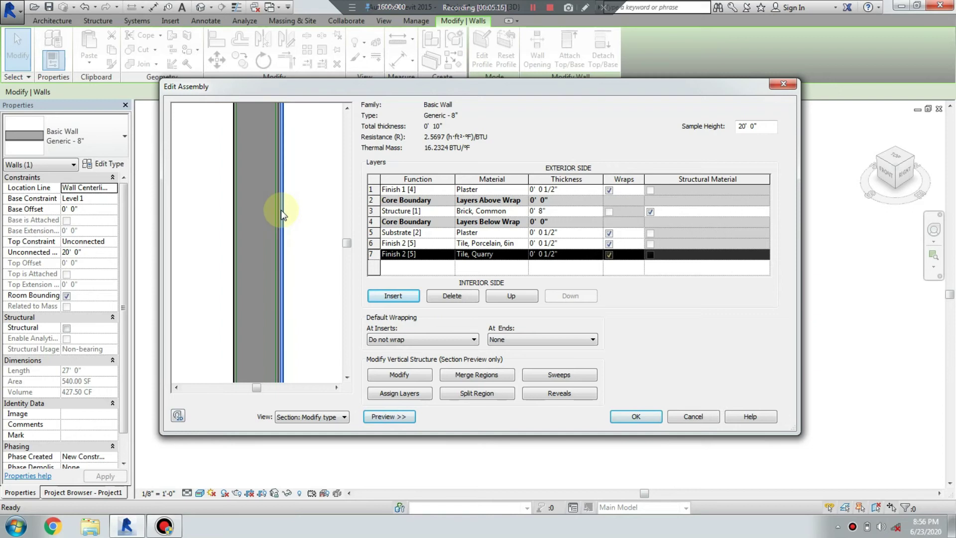
scroll(277, 232, up, 1)
scroll(292, 233, up, 1)
middle_drag(279, 239, 290, 199)
scroll(290, 199, down, 2)
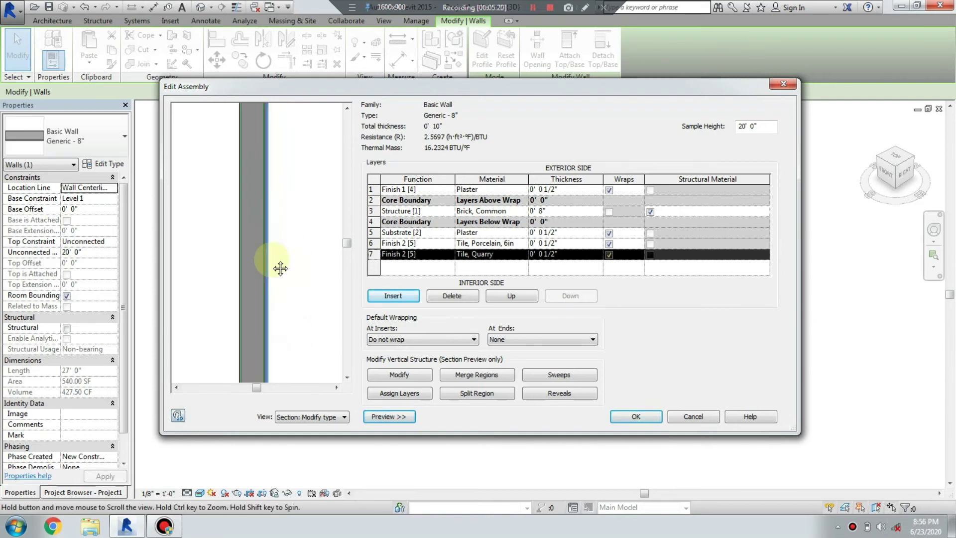
scroll(279, 266, down, 1)
scroll(272, 201, up, 1)
scroll(274, 196, up, 1)
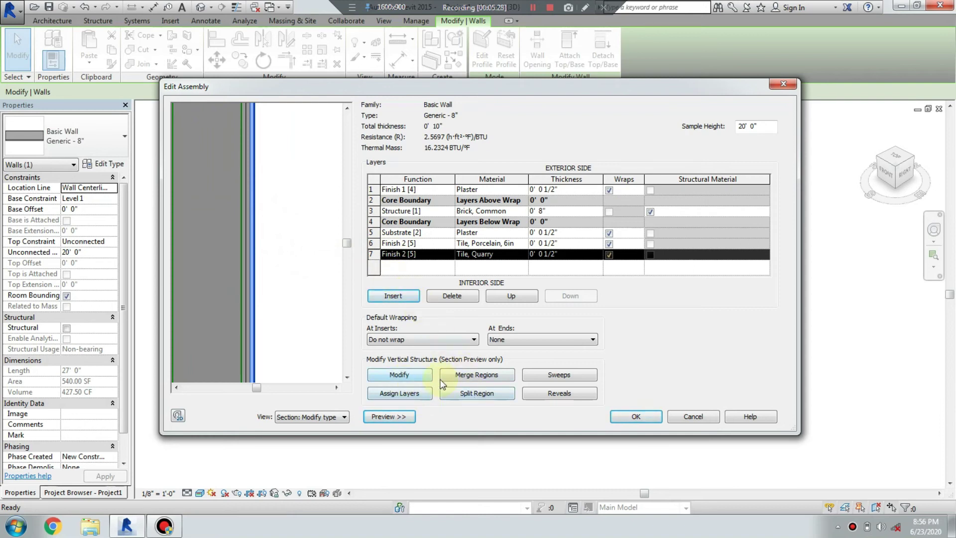
Split the Tile, Quarry layer at wainscot height, making its thickness Variable.
click(474, 393)
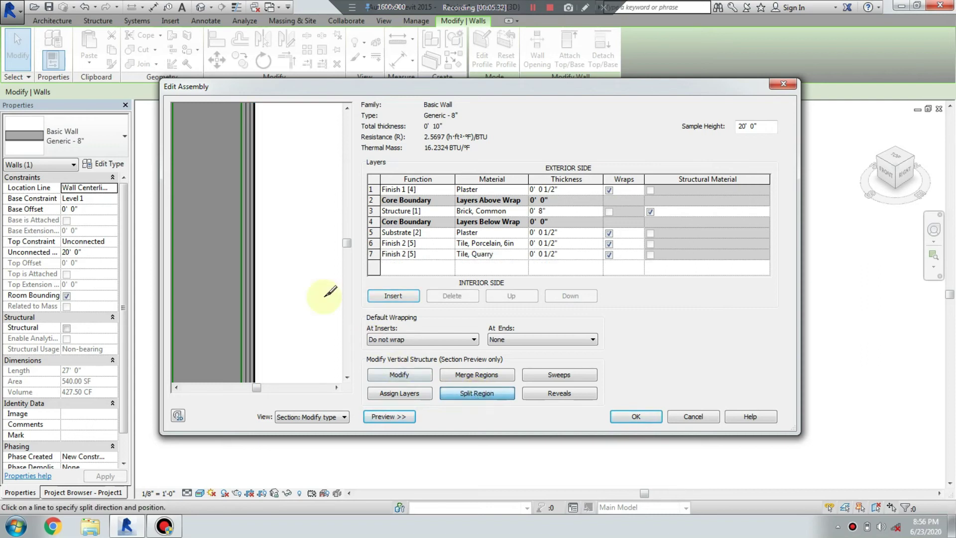
scroll(271, 256, up, 2)
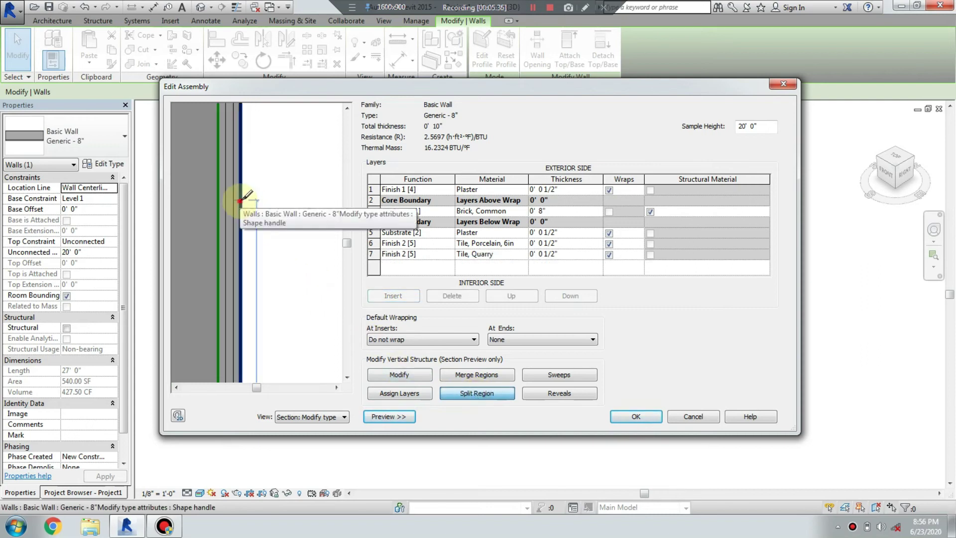
click(241, 201)
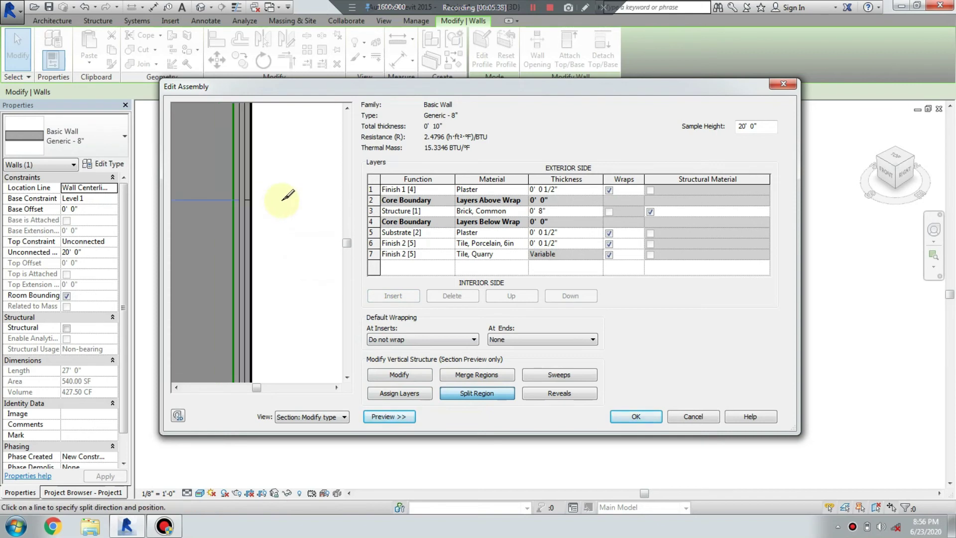
scroll(284, 202, down, 2)
scroll(292, 214, down, 2)
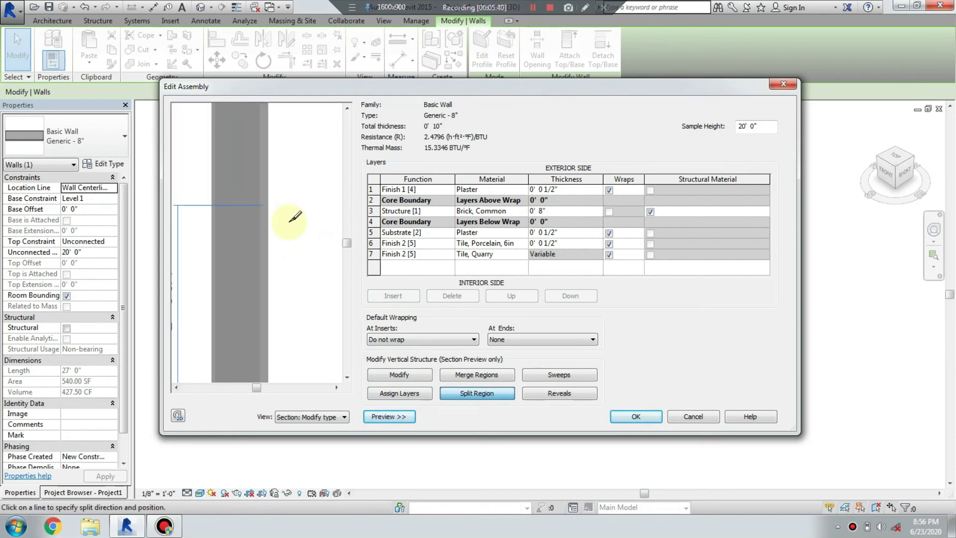
scroll(296, 217, down, 1)
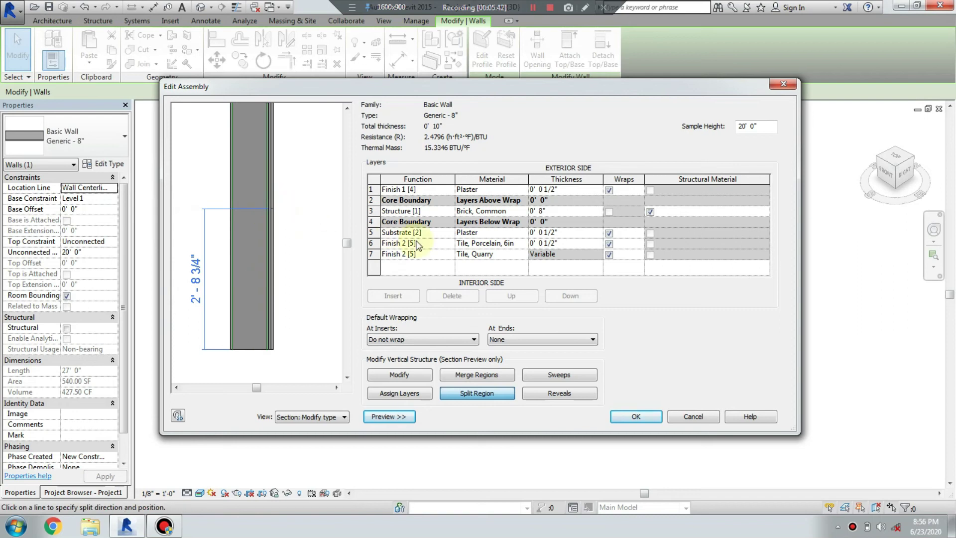
Move the Tile, Quarry region split line to 5' 0" above the wall base.
click(400, 376)
scroll(260, 208, up, 2)
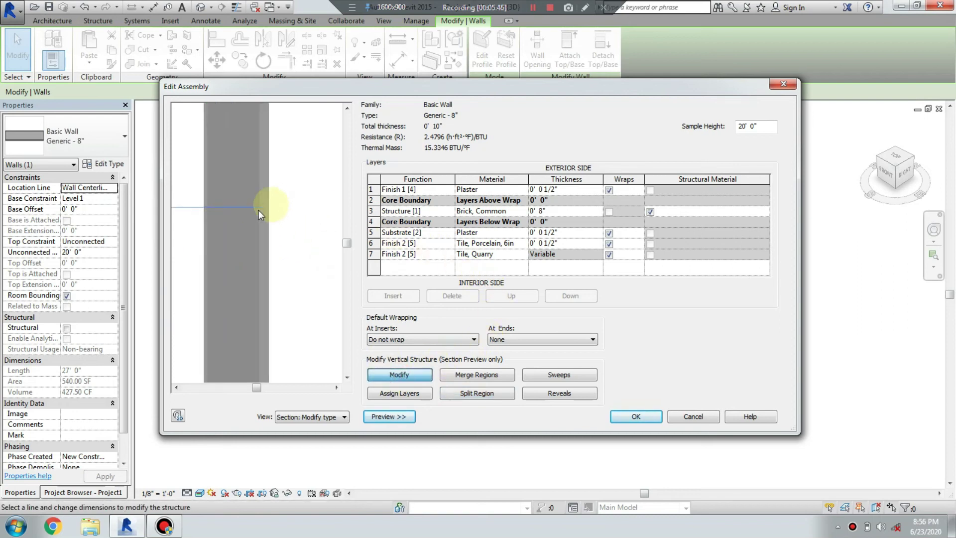
scroll(281, 216, up, 1)
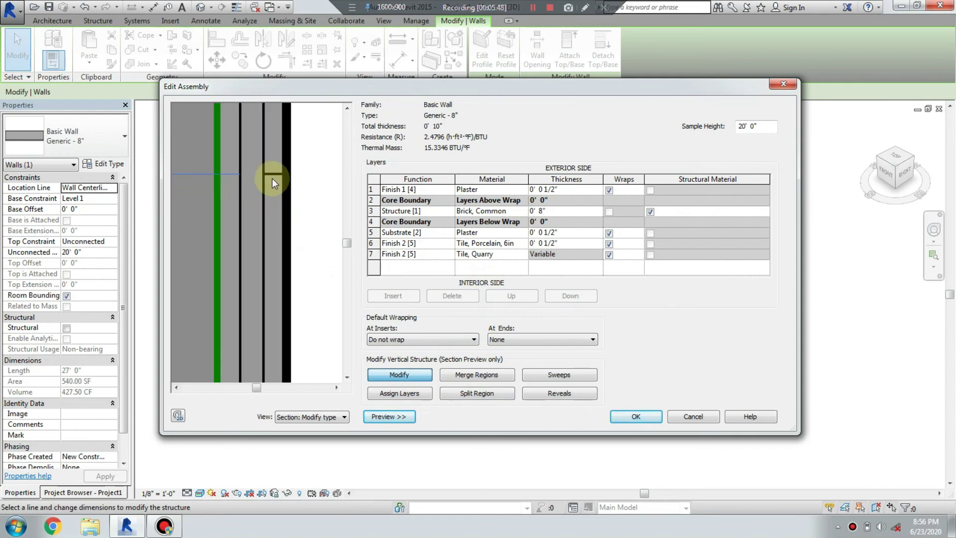
scroll(271, 175, down, 3)
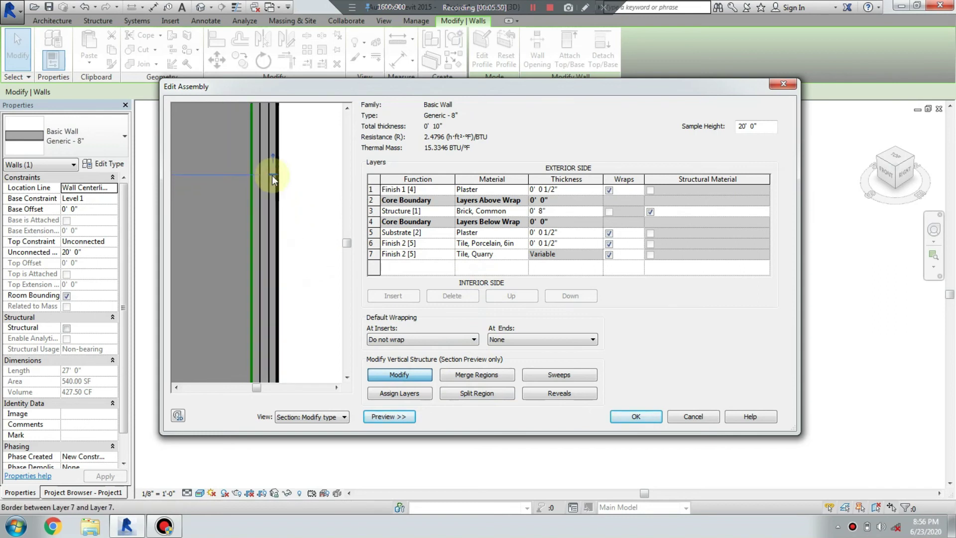
scroll(272, 175, down, 2)
scroll(271, 176, down, 2)
click(272, 175)
click(213, 223)
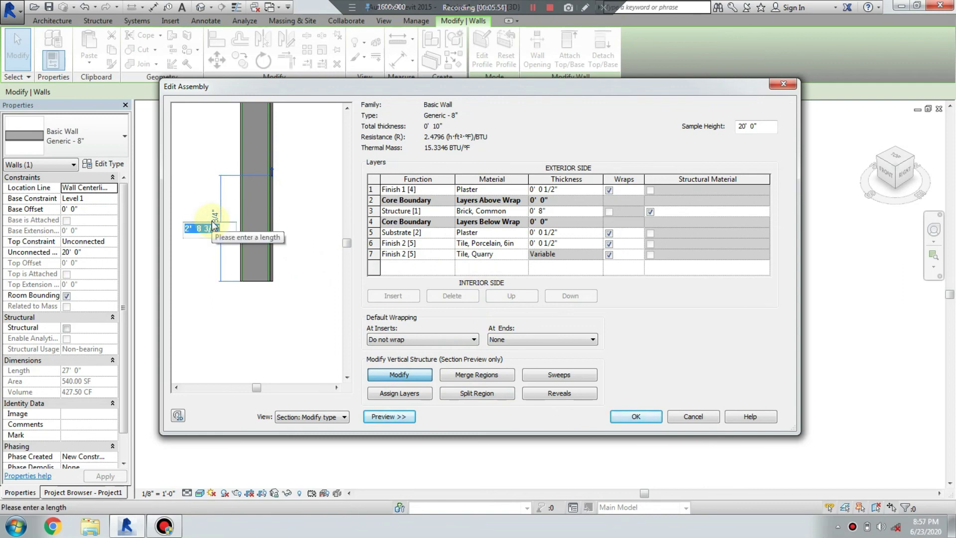
text(5)
key(Return)
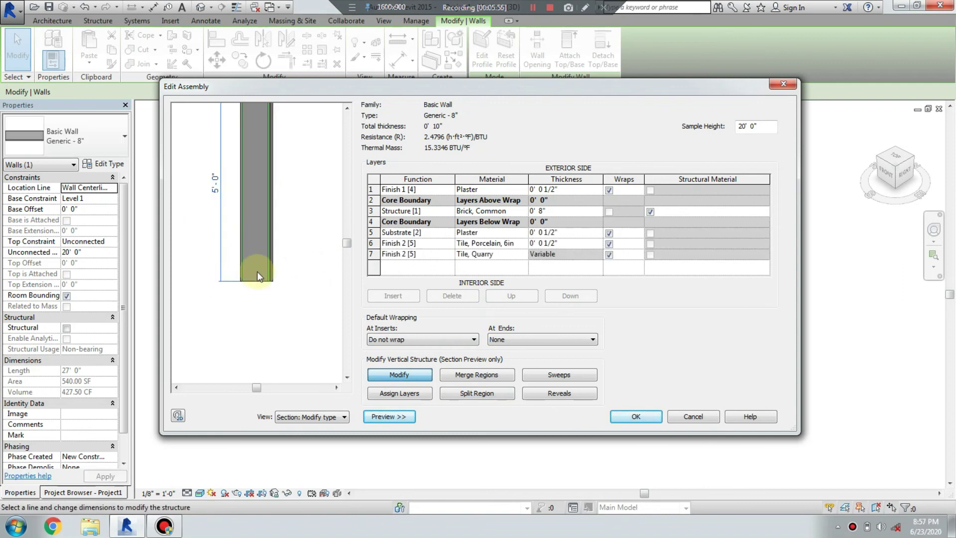
scroll(257, 271, down, 2)
scroll(257, 219, up, 2)
scroll(272, 184, up, 3)
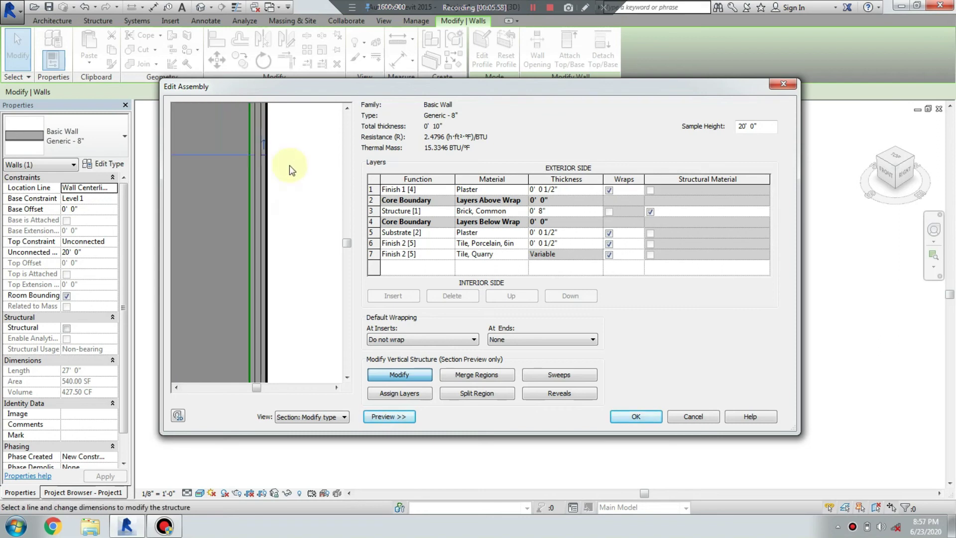
scroll(268, 161, up, 1)
Assign the Tile, Porcelain, 6in layer to the upper region above the split.
click(255, 157)
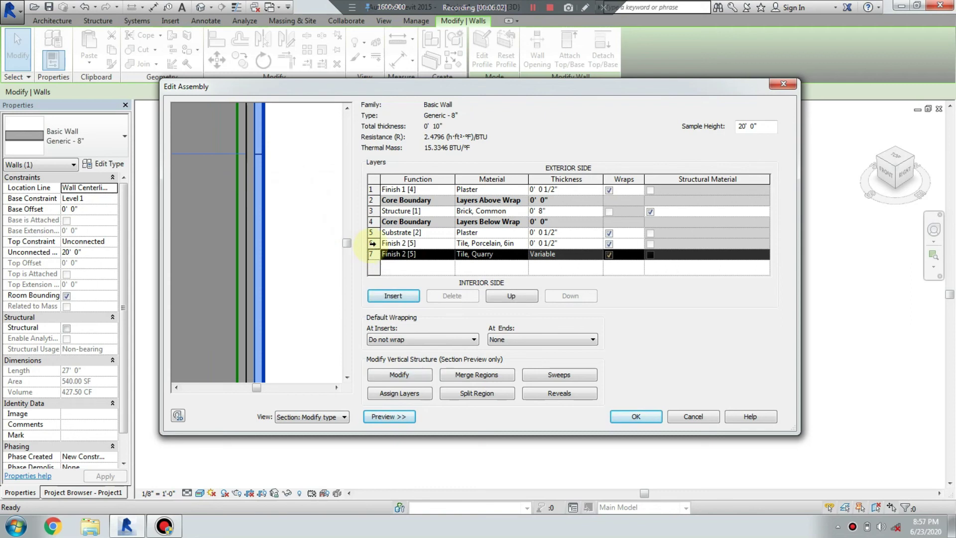
click(371, 243)
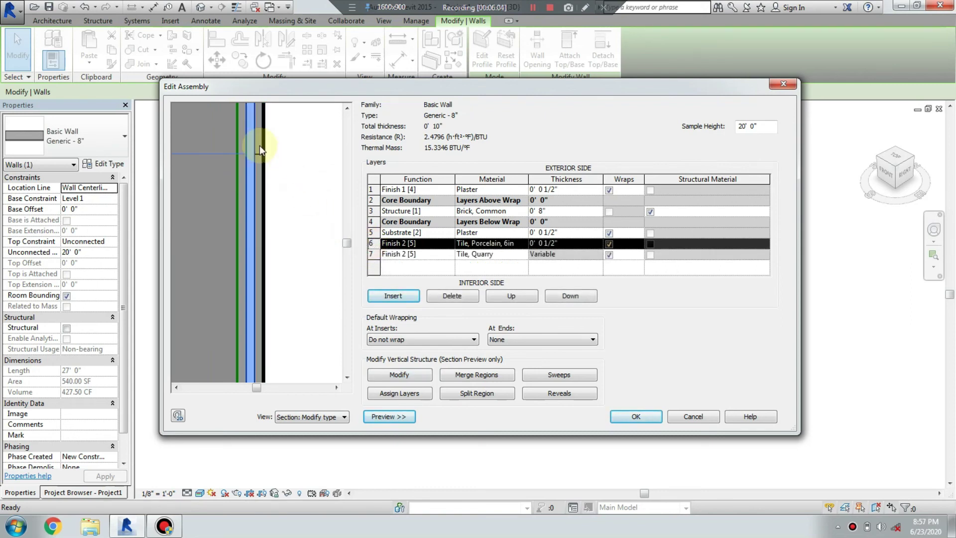
middle_drag(249, 211, 263, 342)
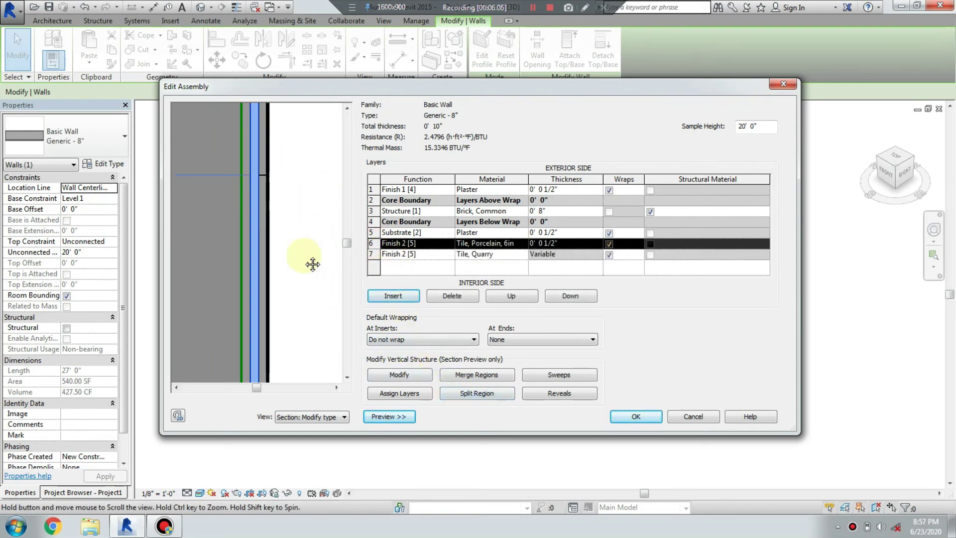
click(398, 394)
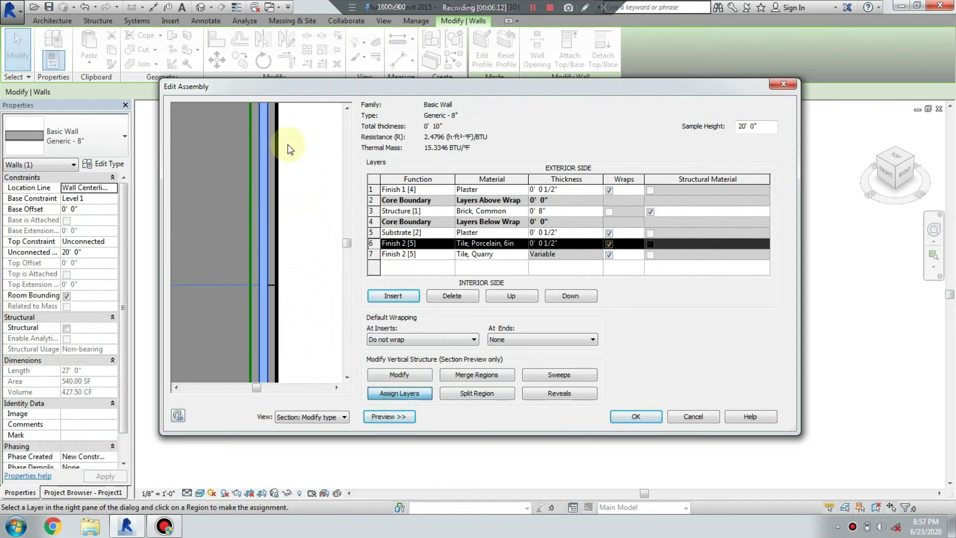
click(270, 161)
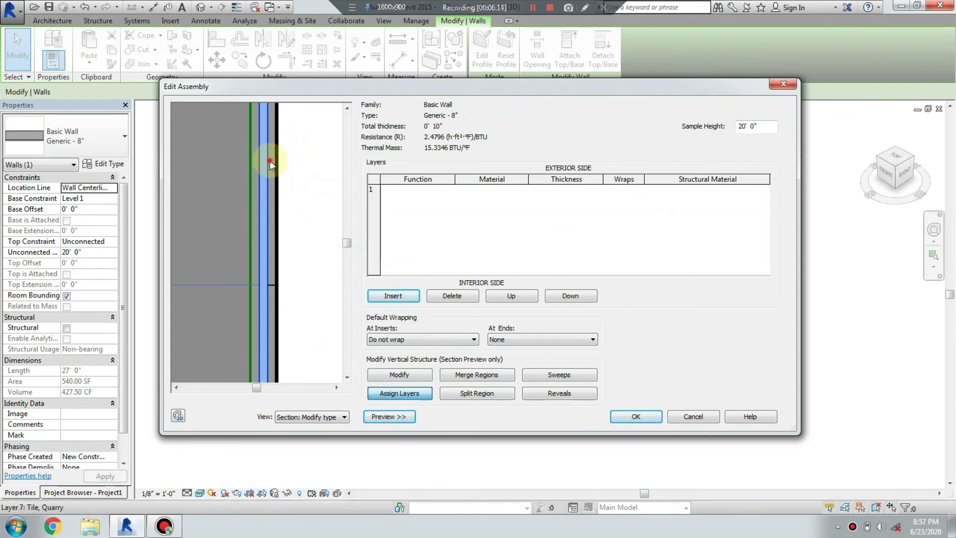
scroll(280, 193, down, 3)
scroll(280, 193, down, 2)
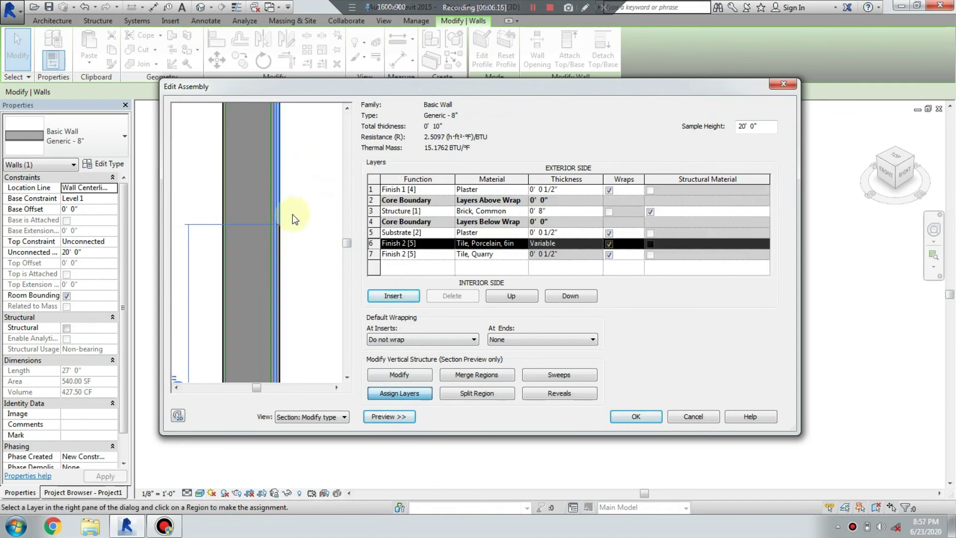
scroll(281, 219, up, 3)
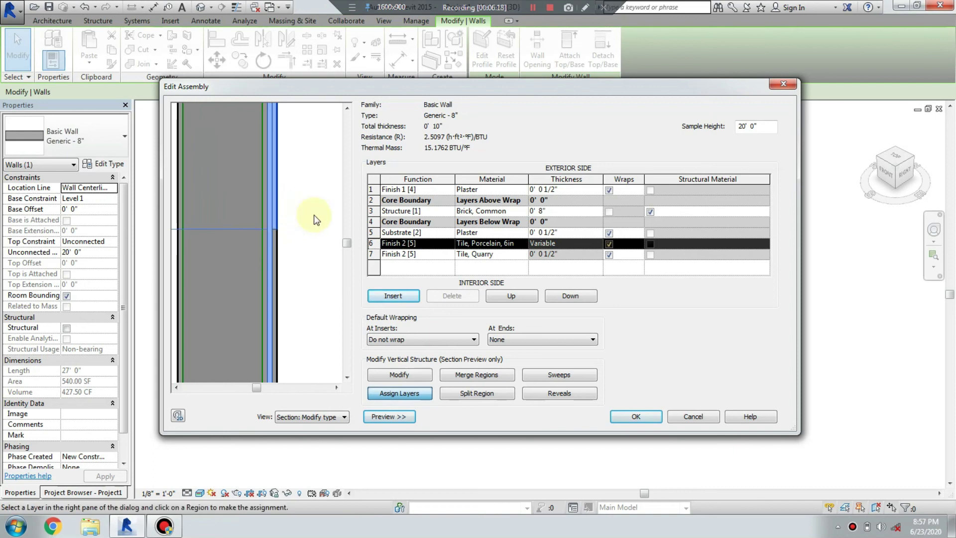
Accept the edited structure and apply the wall type changes to the 3D wall.
click(629, 419)
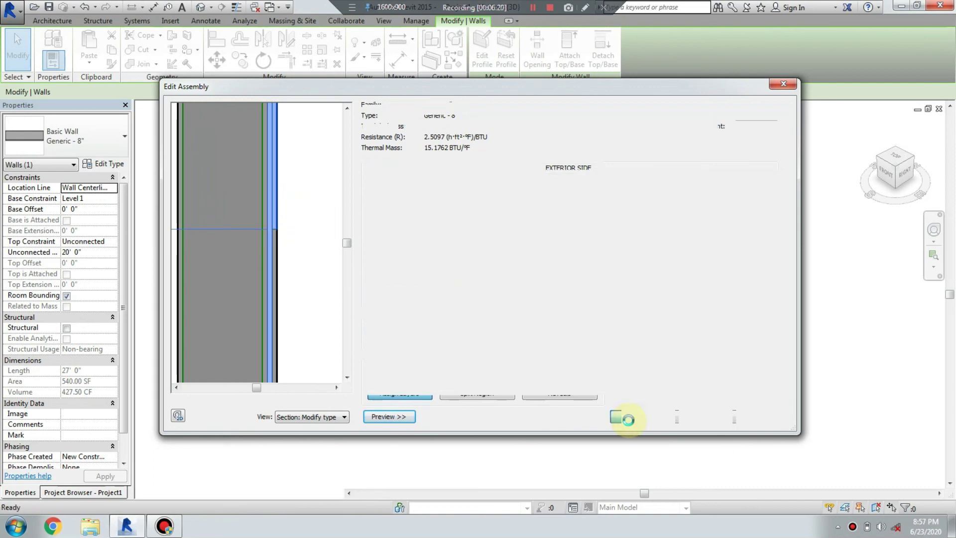
click(648, 417)
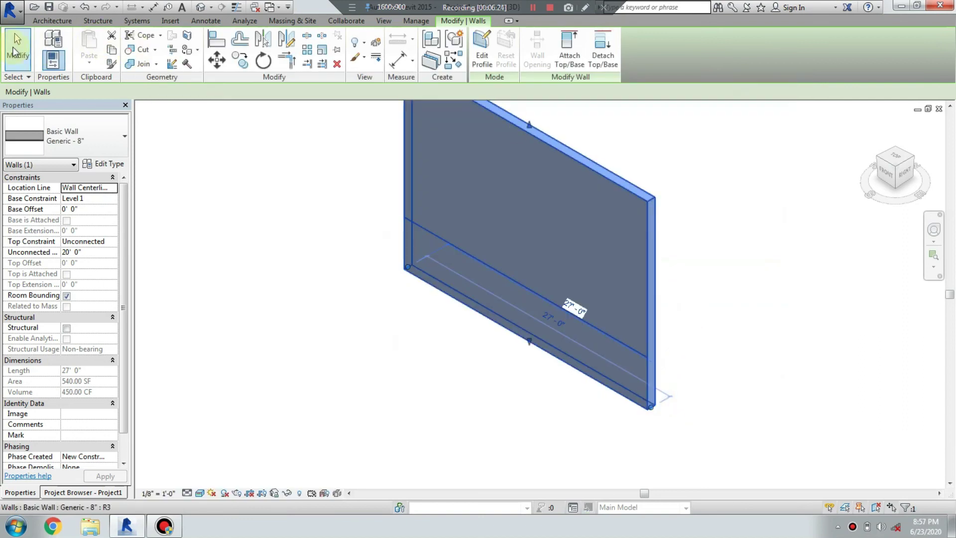
click(378, 299)
Zoom in to inspect the tiled lower region, then select the wall.
scroll(492, 339, up, 3)
scroll(584, 380, up, 2)
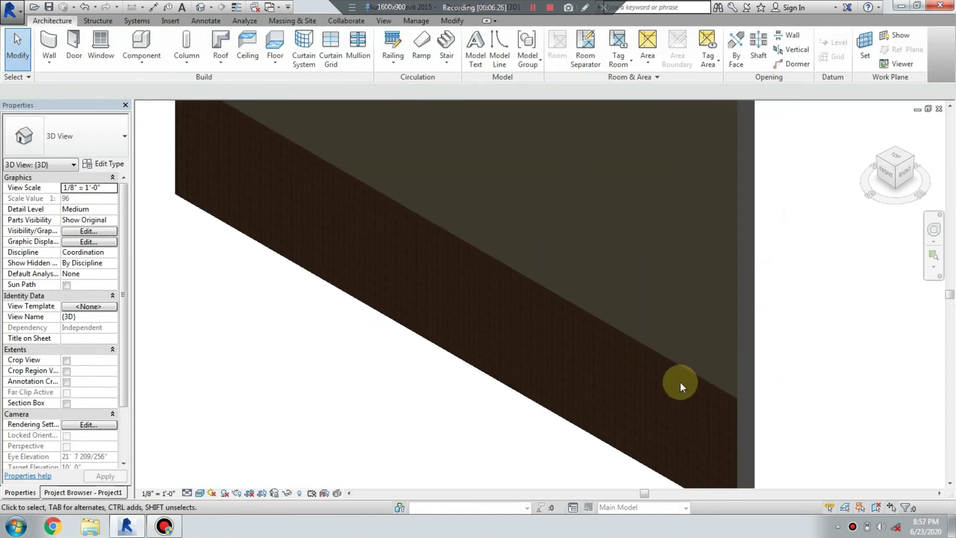
scroll(629, 392, down, 3)
scroll(686, 367, up, 3)
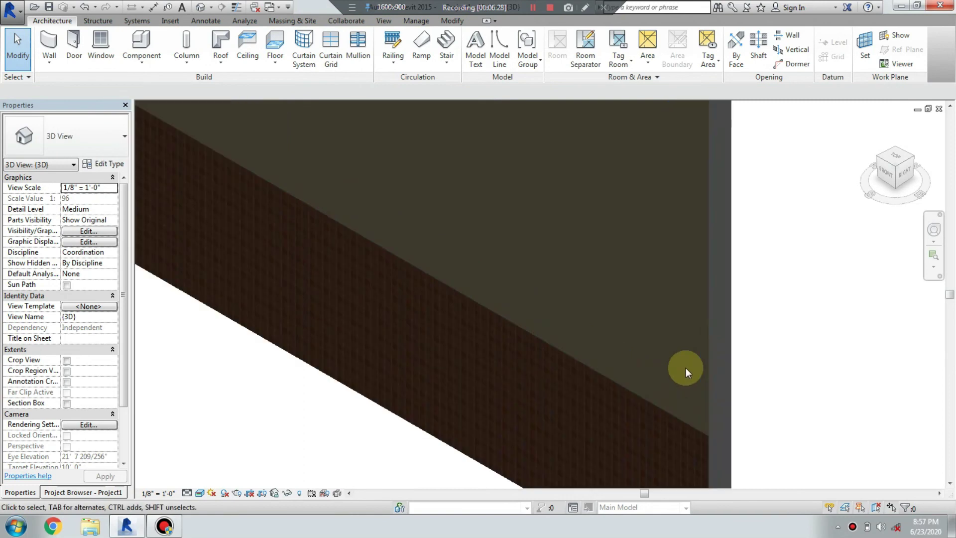
scroll(679, 374, up, 3)
scroll(551, 306, down, 3)
scroll(557, 300, down, 3)
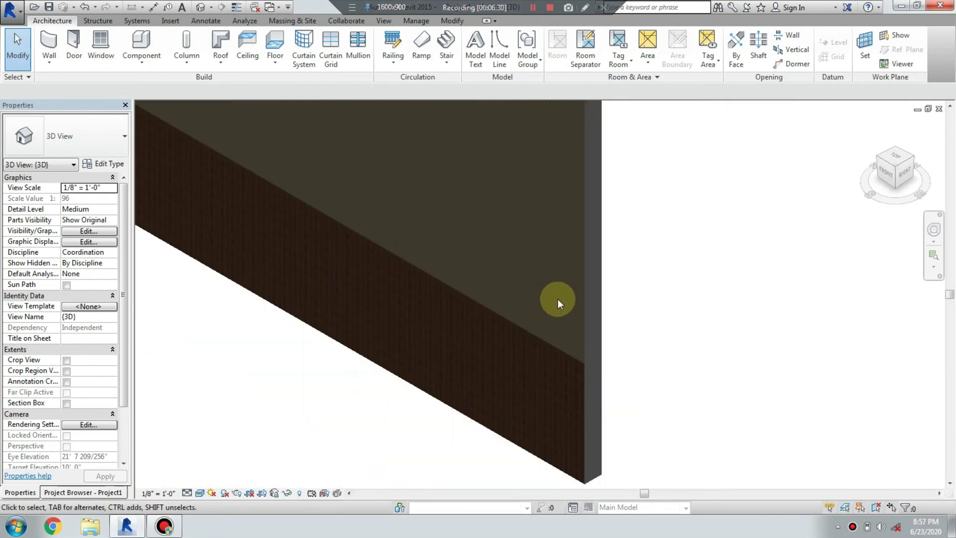
scroll(563, 279, down, 2)
click(560, 182)
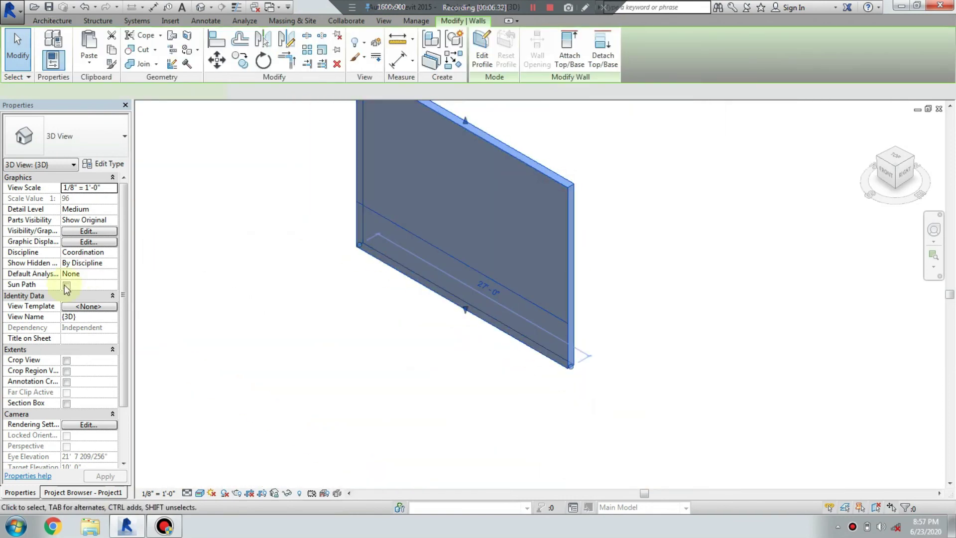
Set the wall's Top Constraint to Up to level: Level 2.
click(114, 242)
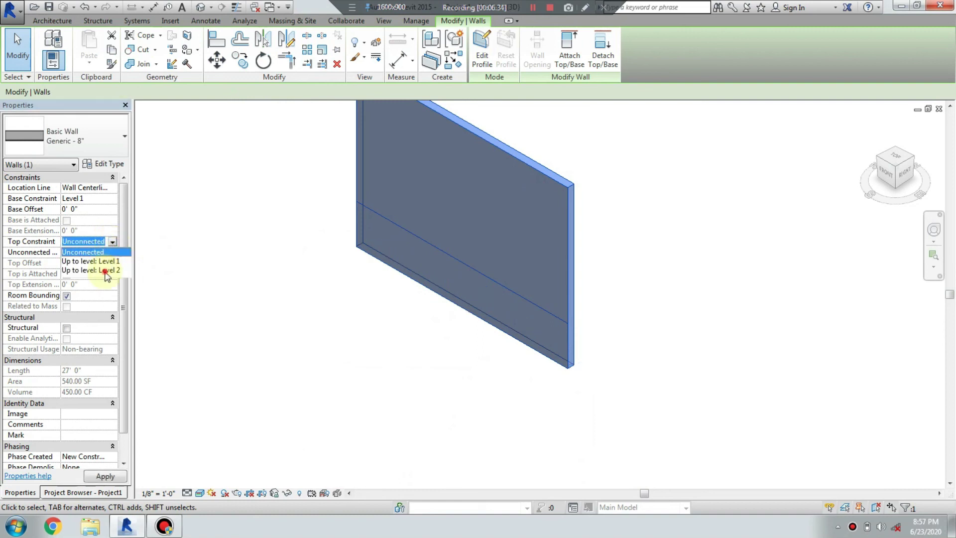
click(105, 270)
click(592, 294)
Zoom around the 3D view to review the quarry-tile wainscot beneath the porcelain finish.
scroll(563, 329, up, 3)
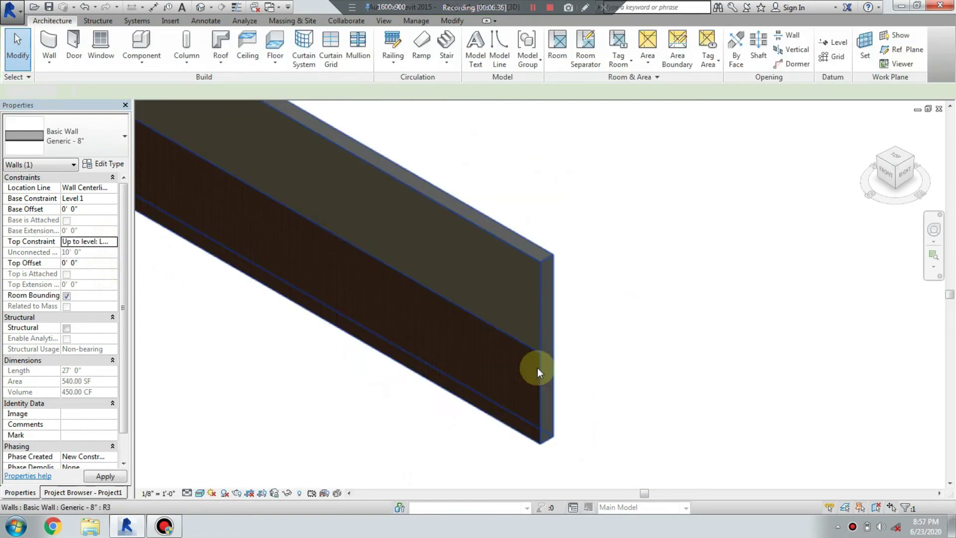
scroll(513, 393, up, 2)
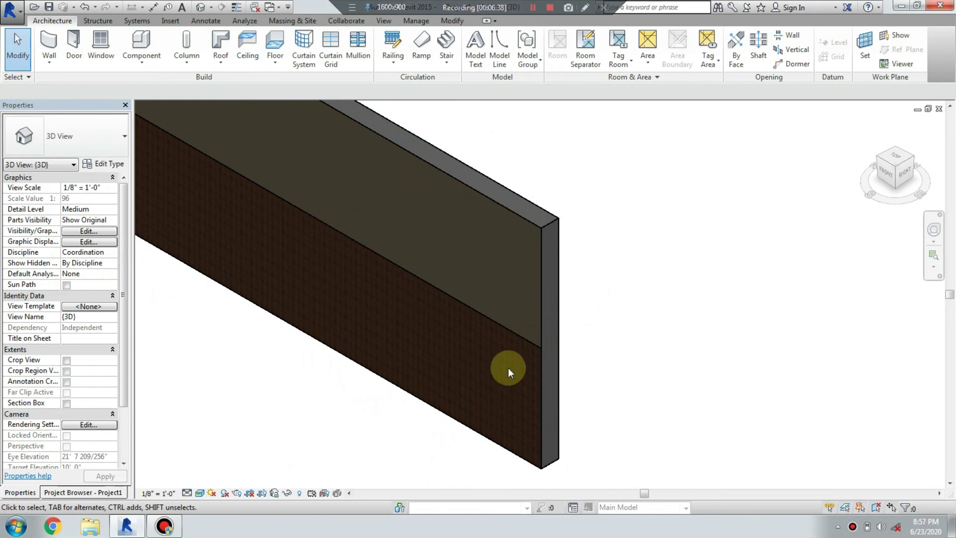
scroll(513, 254, up, 2)
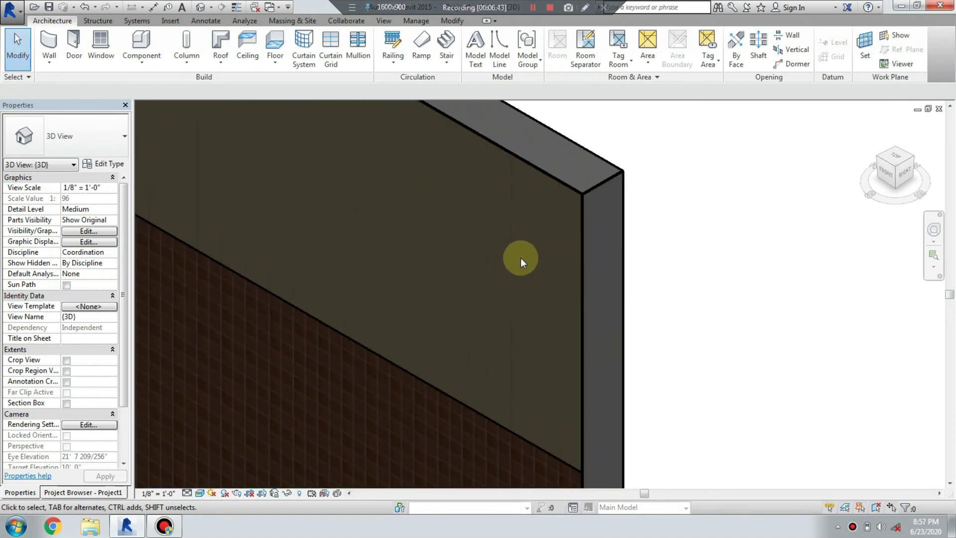
click(528, 9)
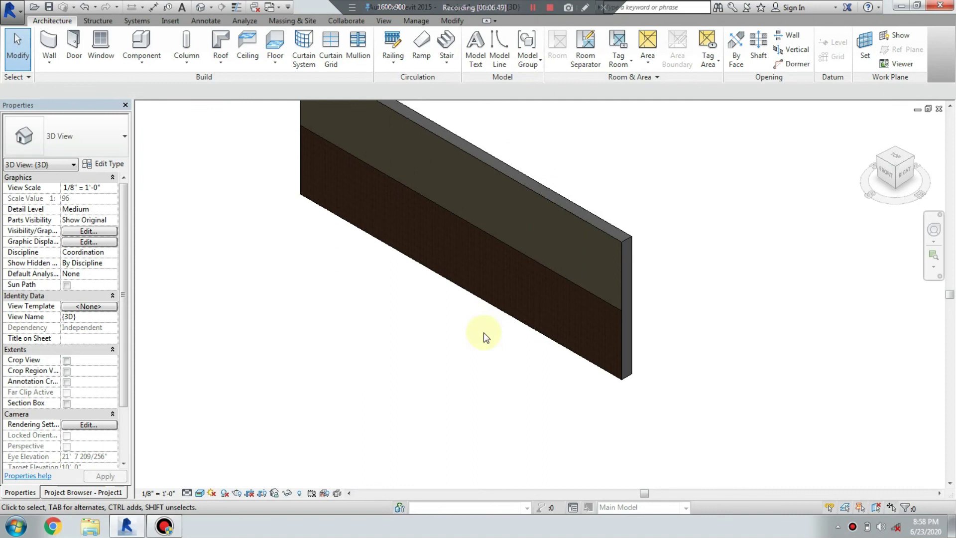
scroll(535, 337, down, 1)
scroll(543, 343, down, 1)
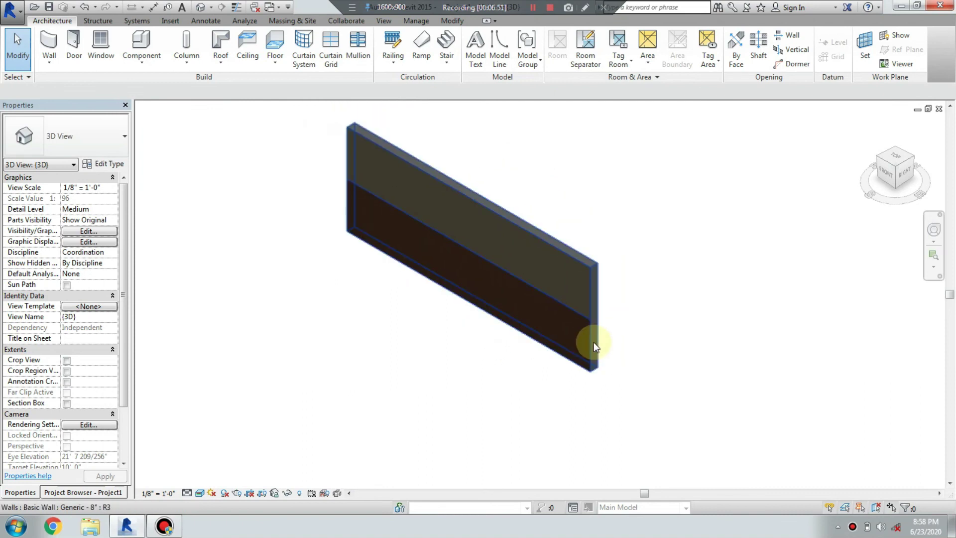
scroll(590, 351, up, 1)
scroll(587, 354, up, 1)
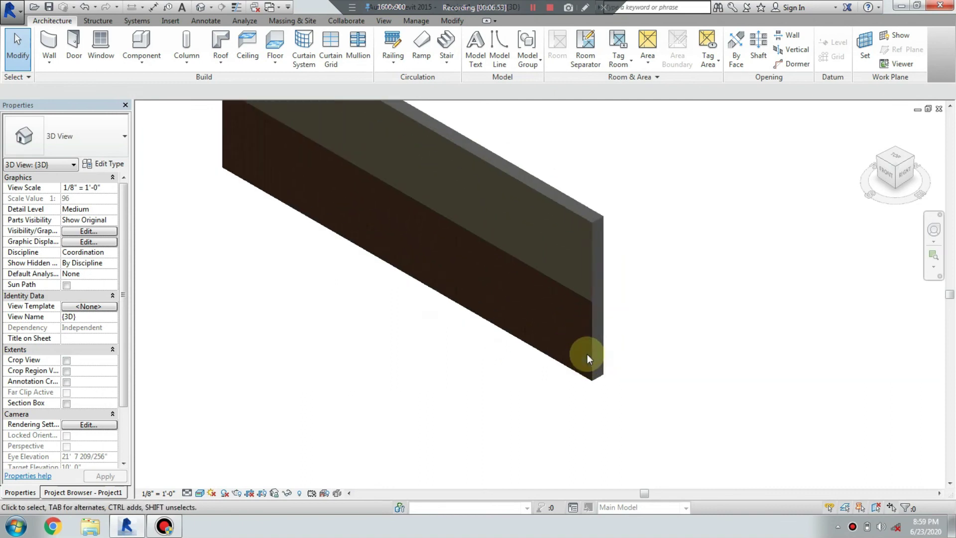